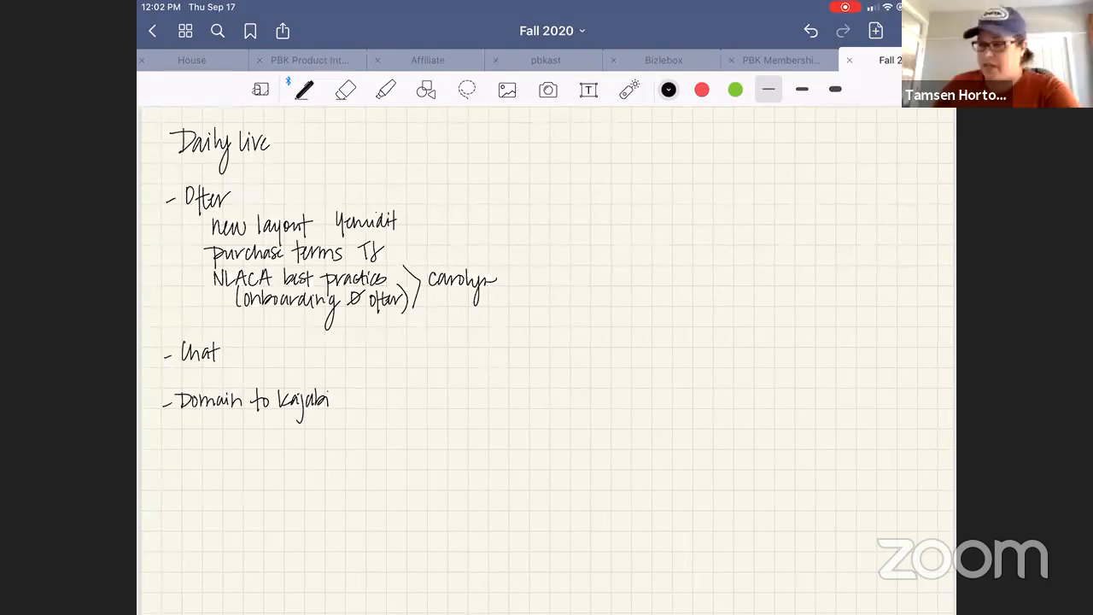
- Highlight the Offer sub-items, Chat and Domain to Kajabi on the Daily live agenda with the laser pointer
click(629, 89)
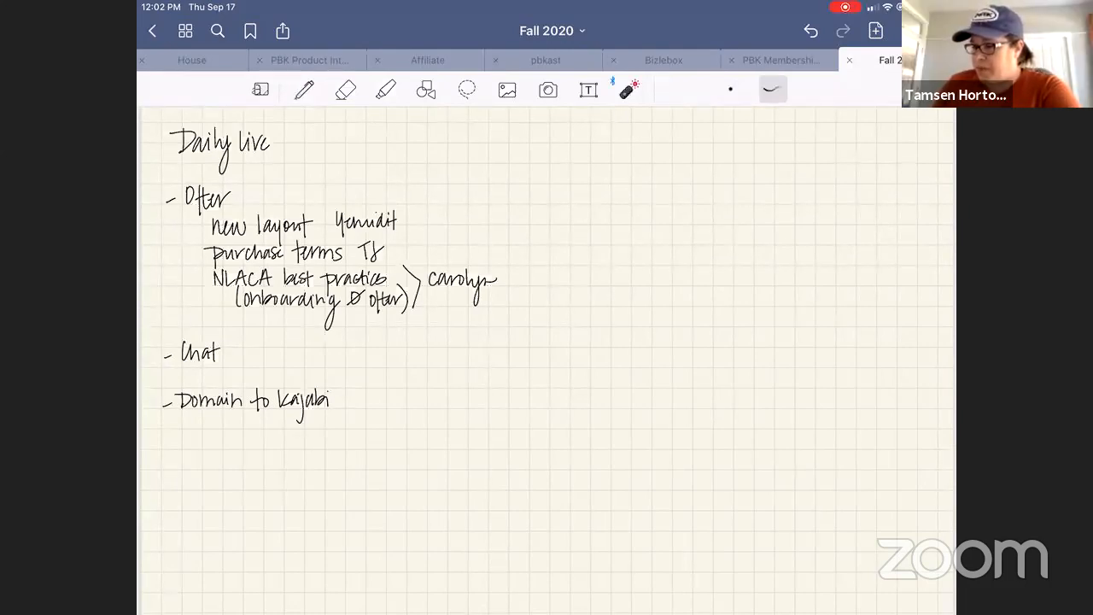
drag(208, 261, 304, 264)
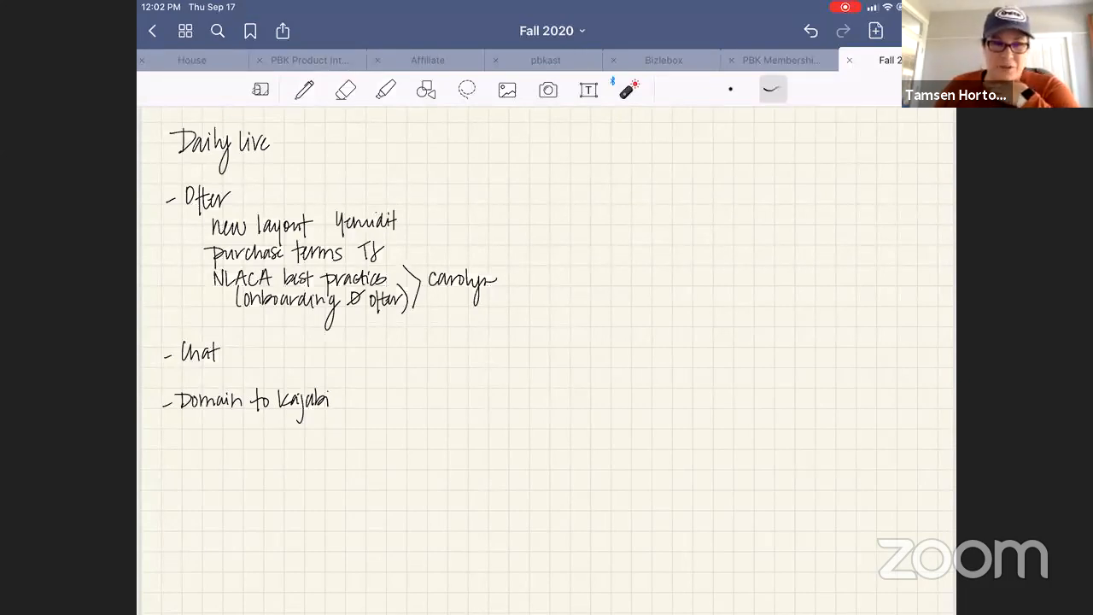
mouse_move(176, 210)
mouse_down()
mouse_move(219, 212)
mouse_move(275, 243)
mouse_up()
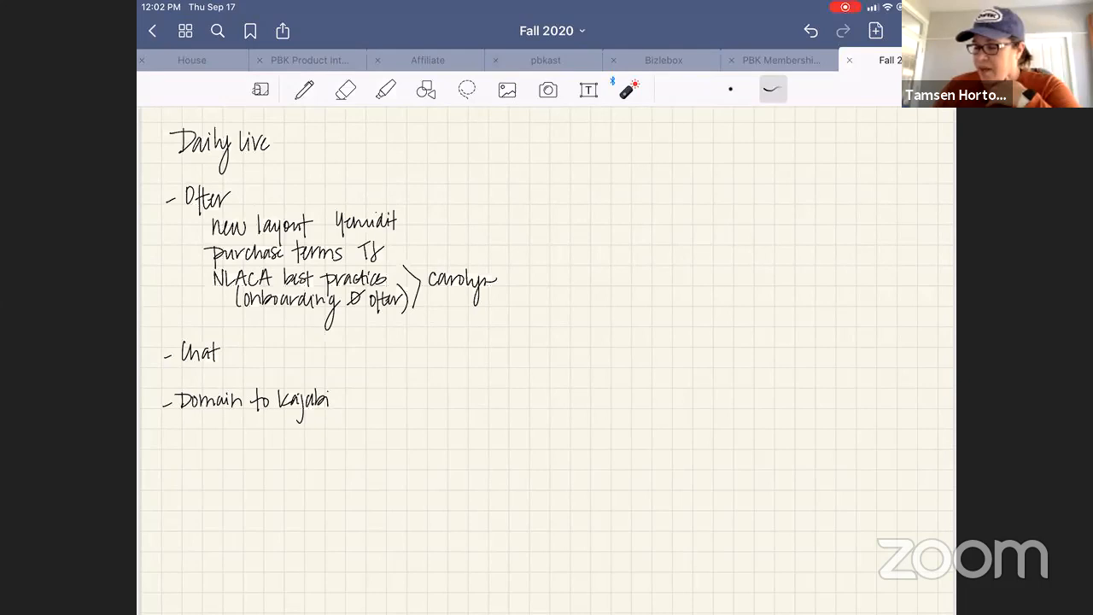
drag(291, 292, 362, 293)
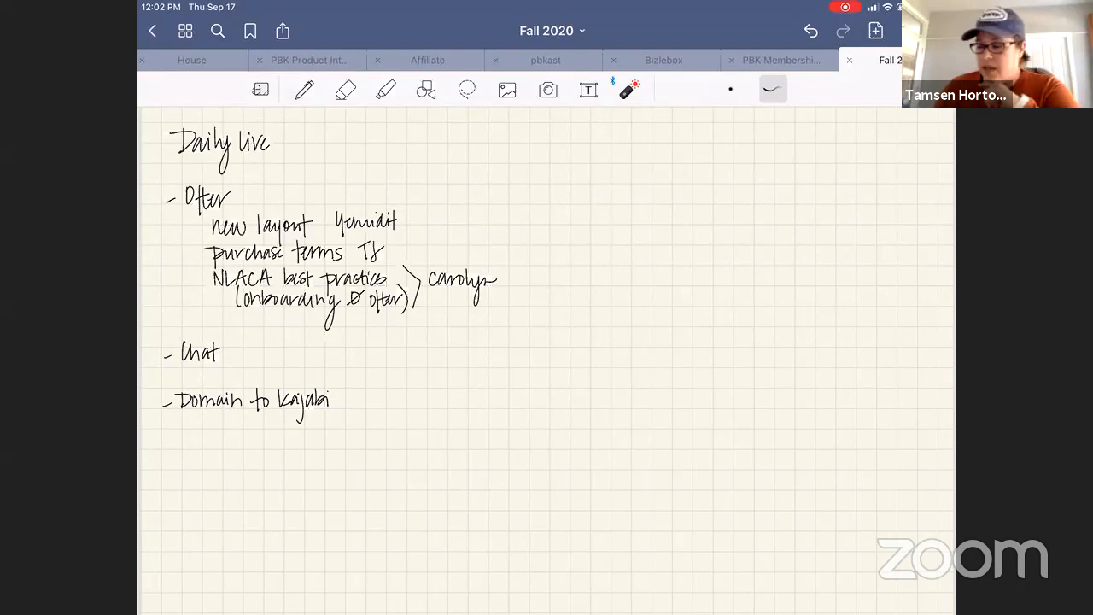
drag(175, 373, 217, 369)
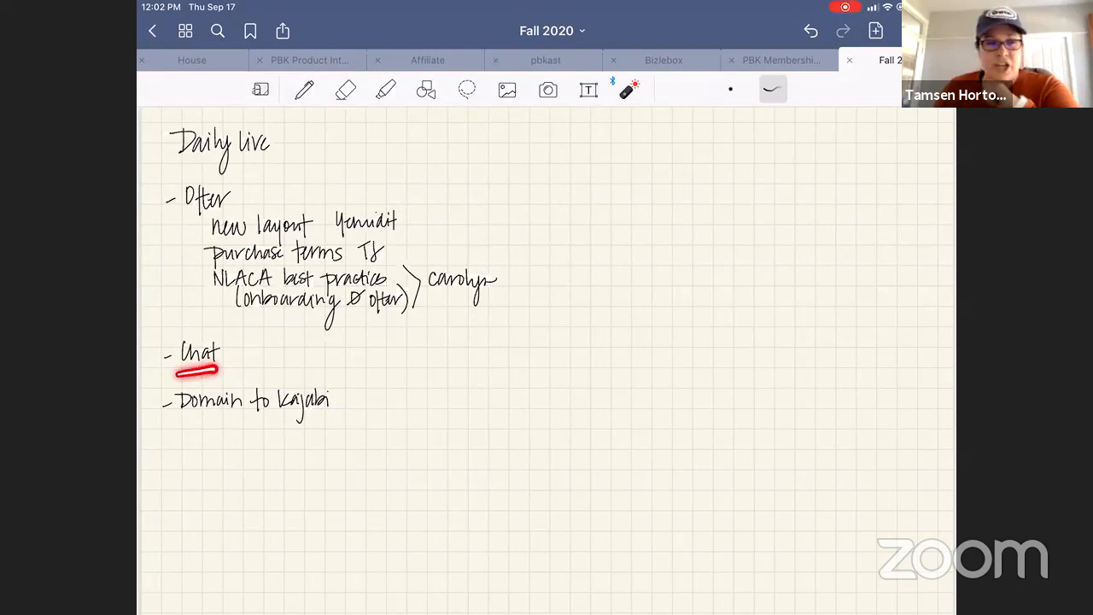
drag(180, 423, 236, 421)
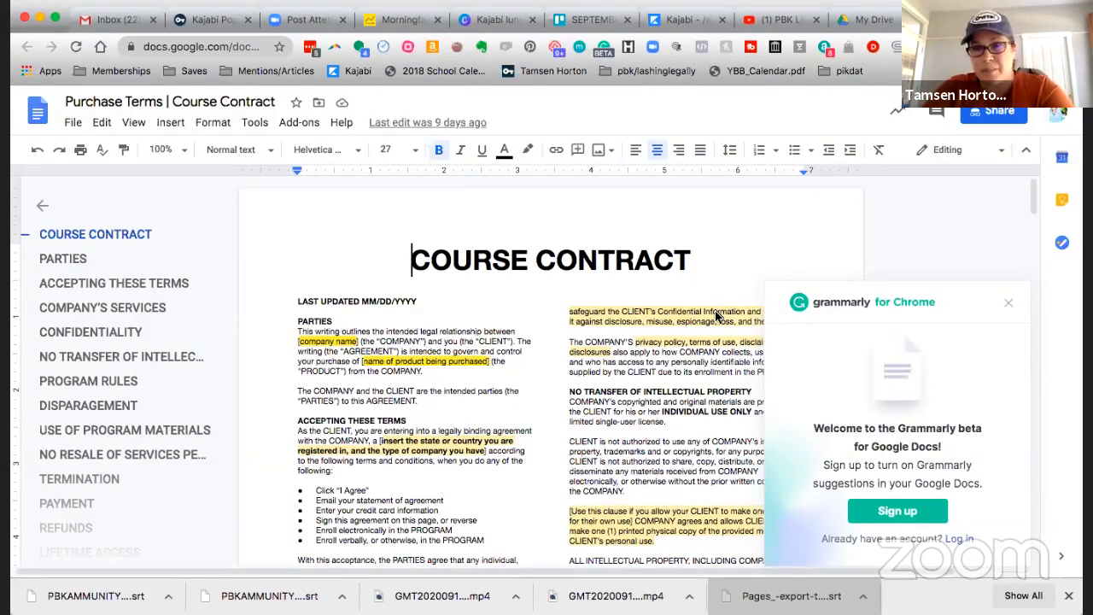
- Review the first page of the Course Contract, from the parties and acceptance terms through confidentiality and use of program materials
scroll(716, 313, down, 1)
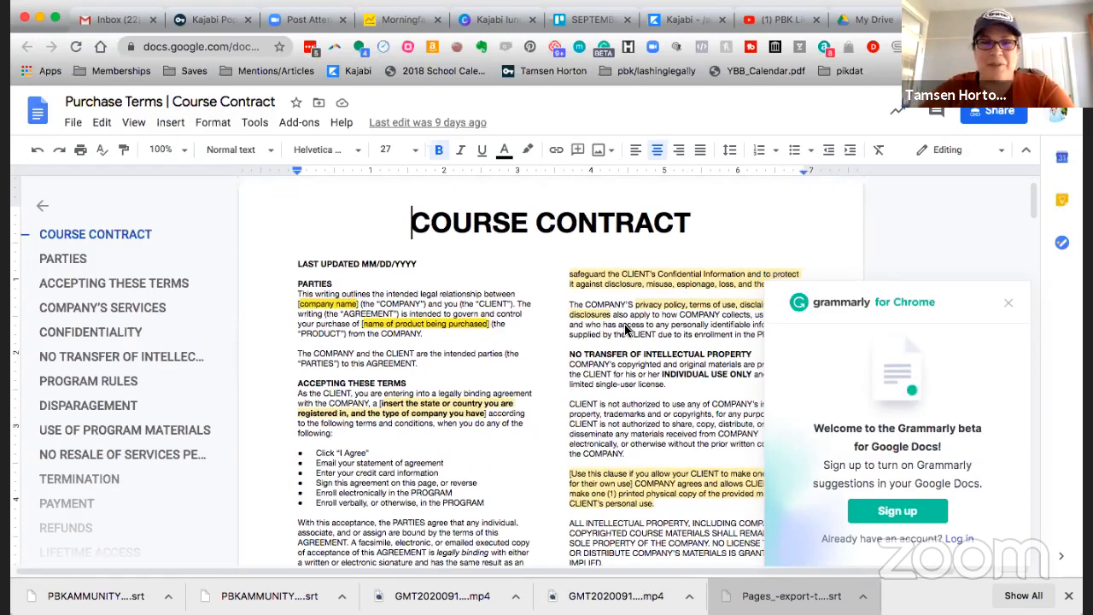
scroll(562, 362, down, 1)
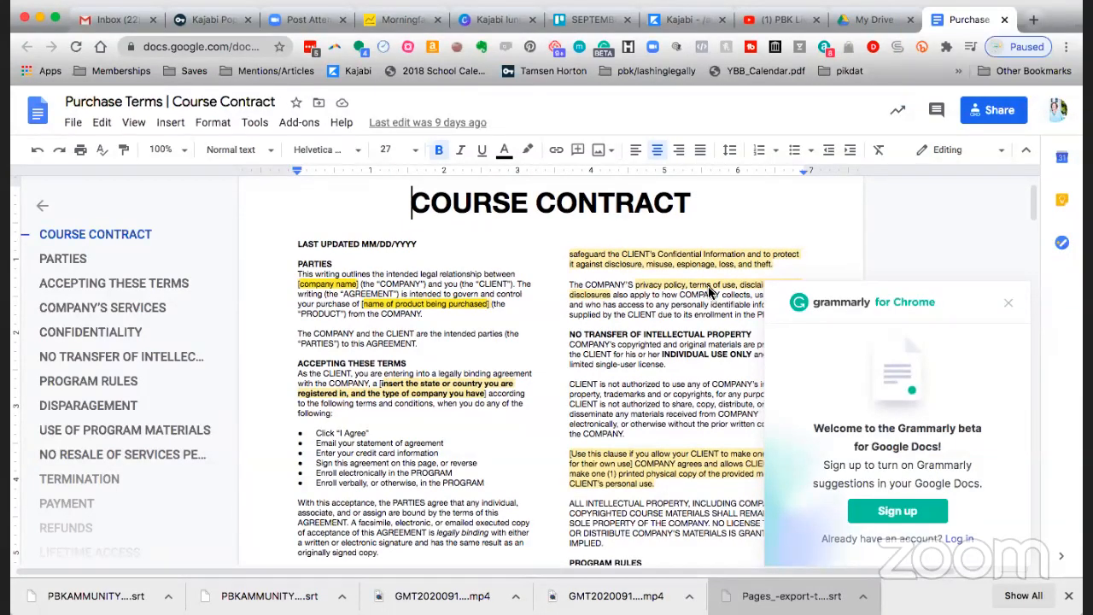
scroll(709, 292, right, 2)
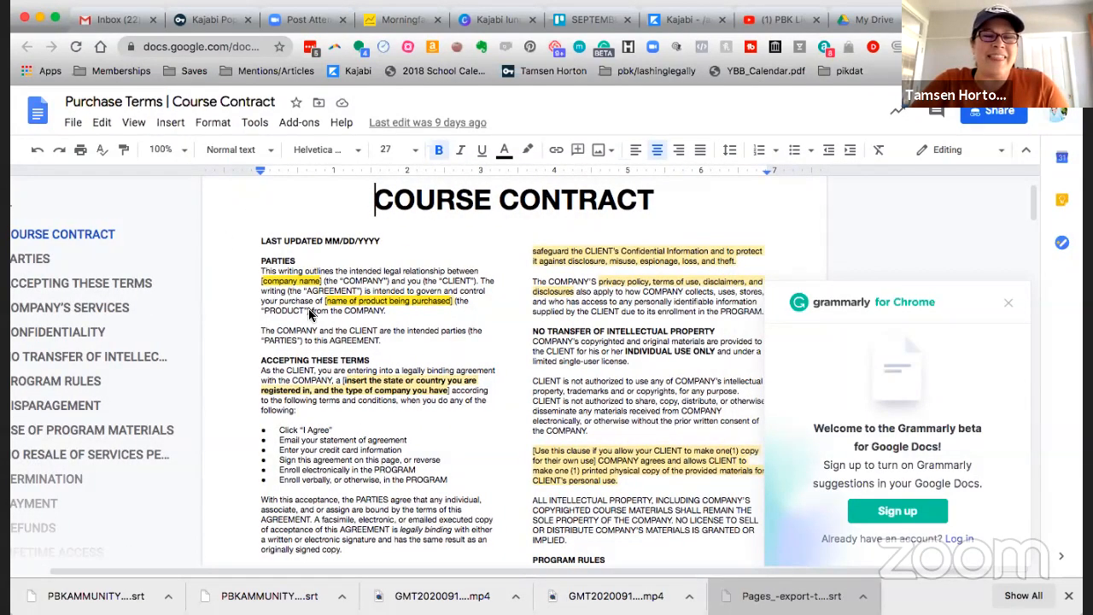
scroll(303, 336, left, 1)
scroll(303, 335, left, 3)
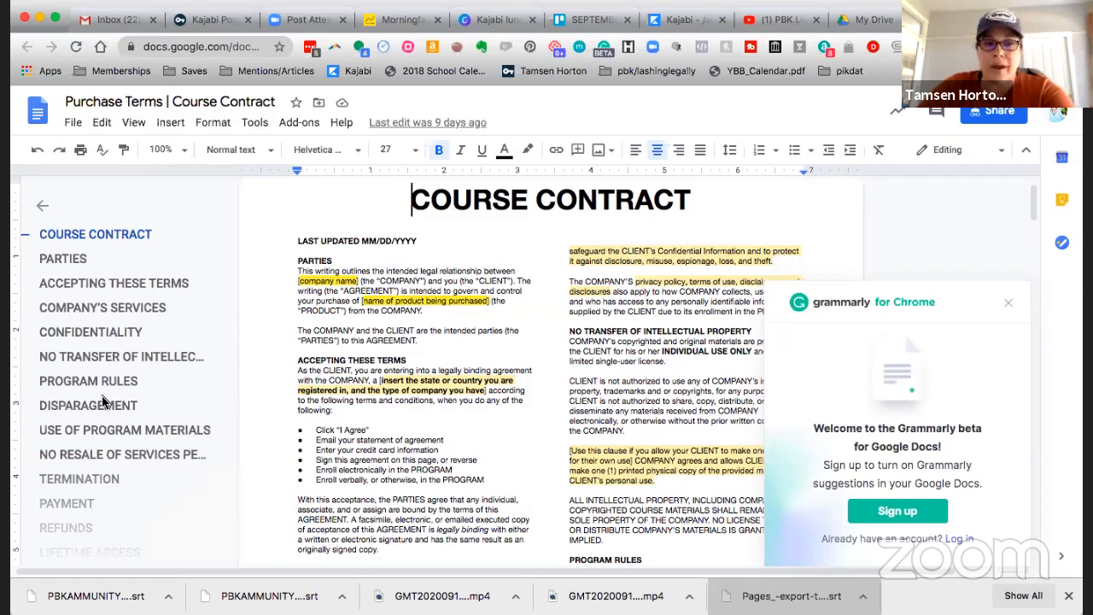
scroll(393, 416, down, 2)
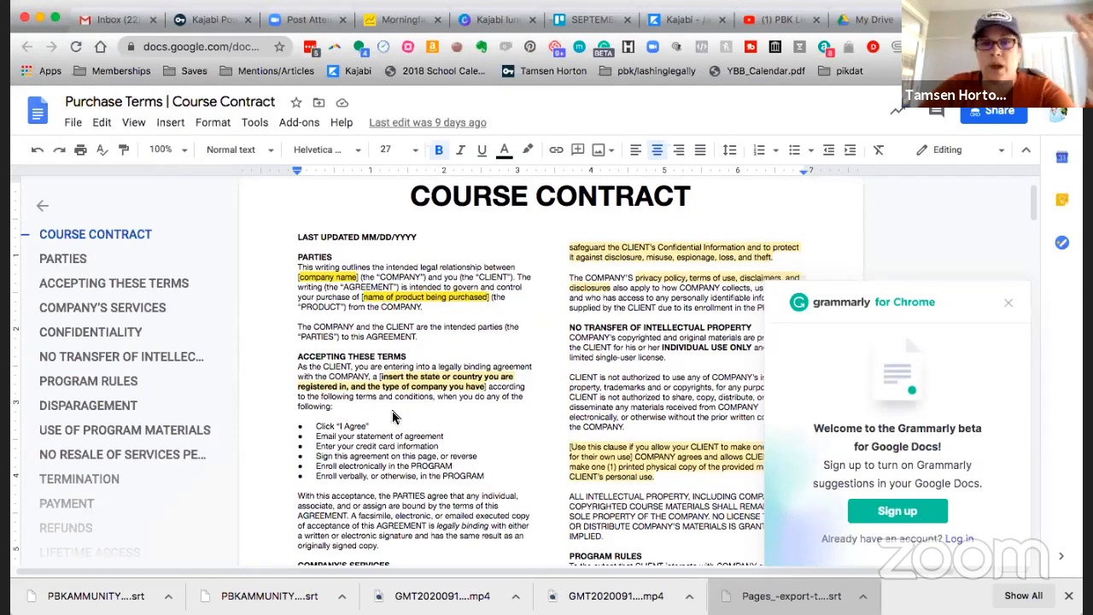
scroll(393, 416, down, 2)
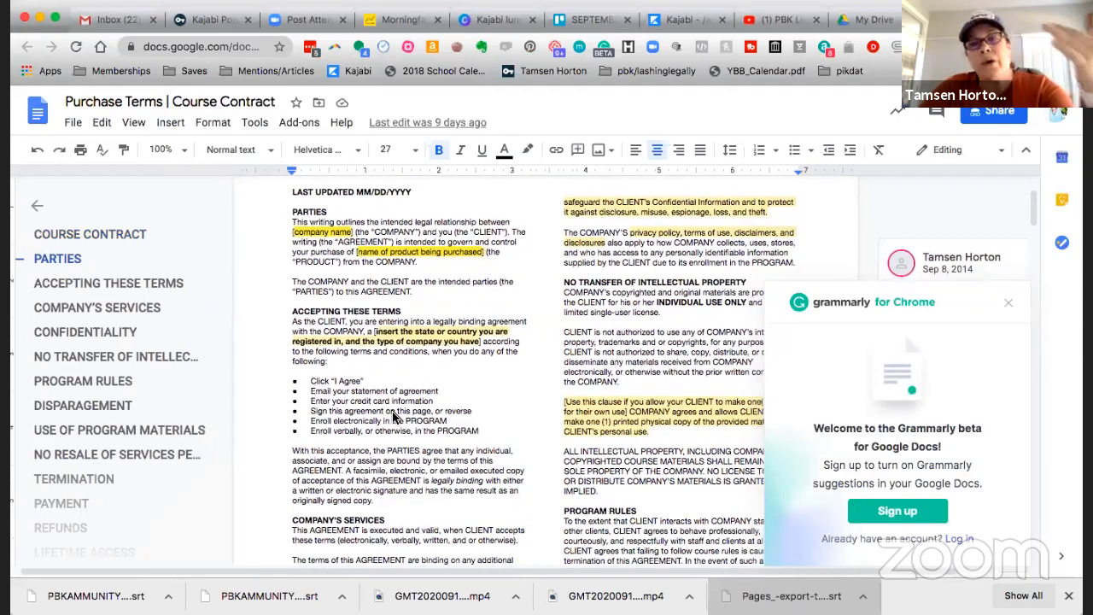
scroll(393, 416, down, 5)
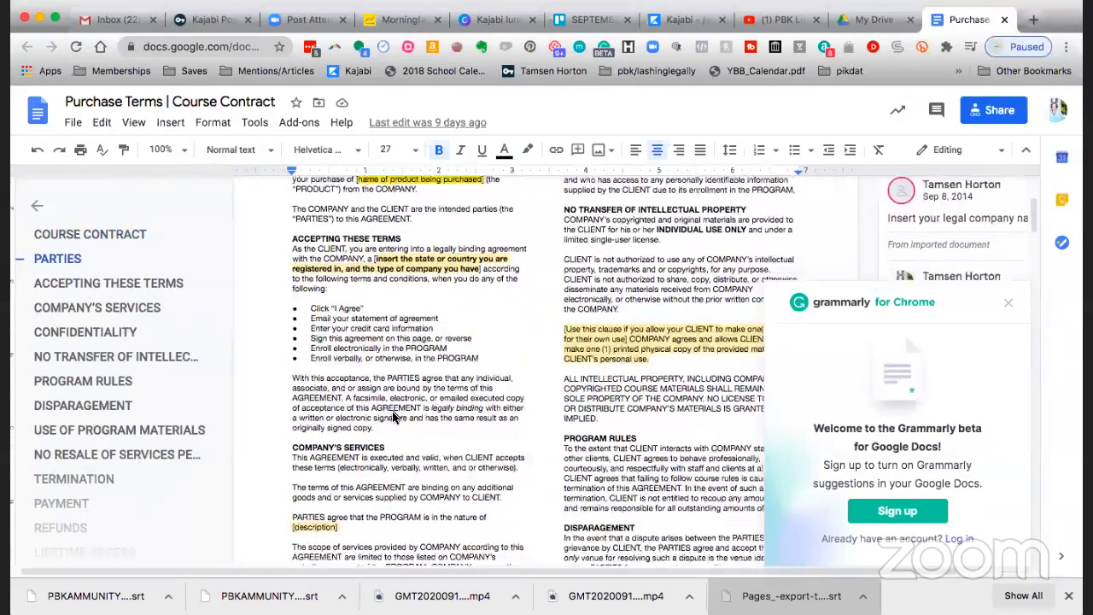
scroll(393, 416, down, 3)
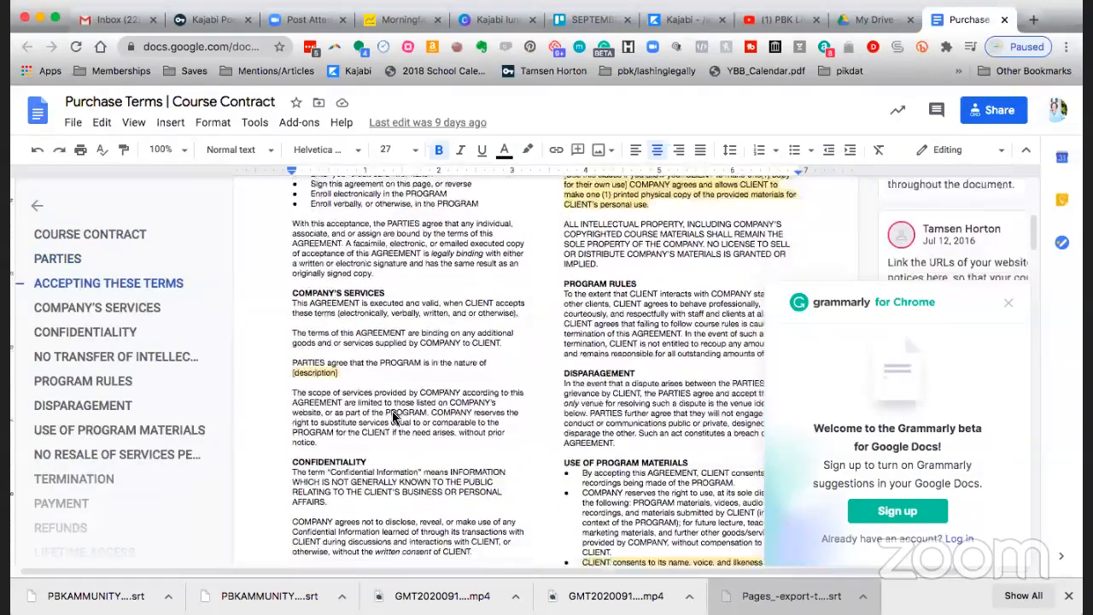
scroll(393, 416, down, 2)
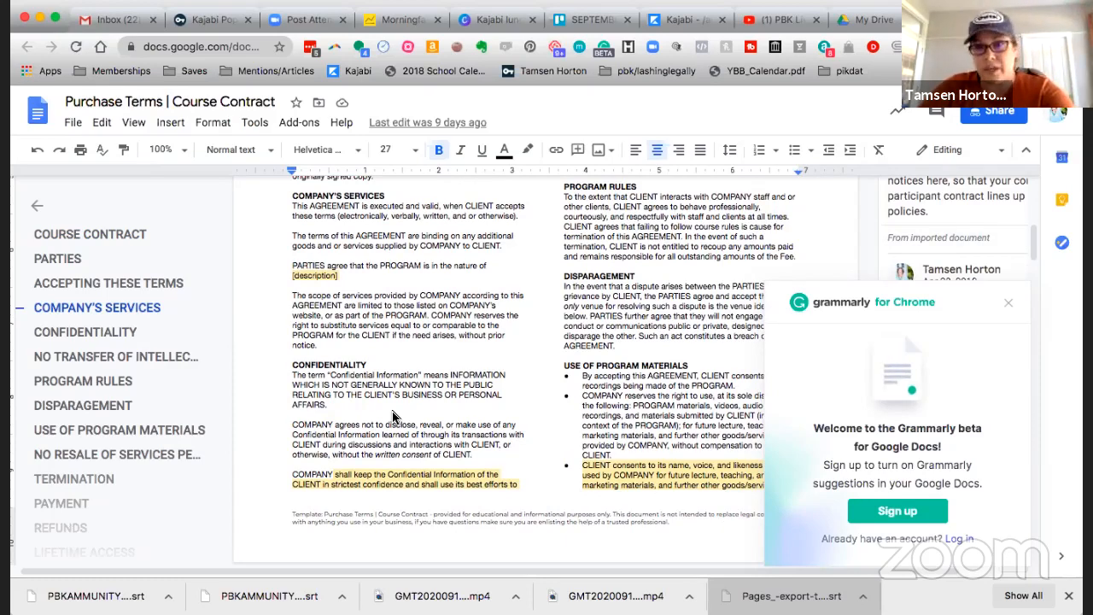
scroll(393, 416, down, 2)
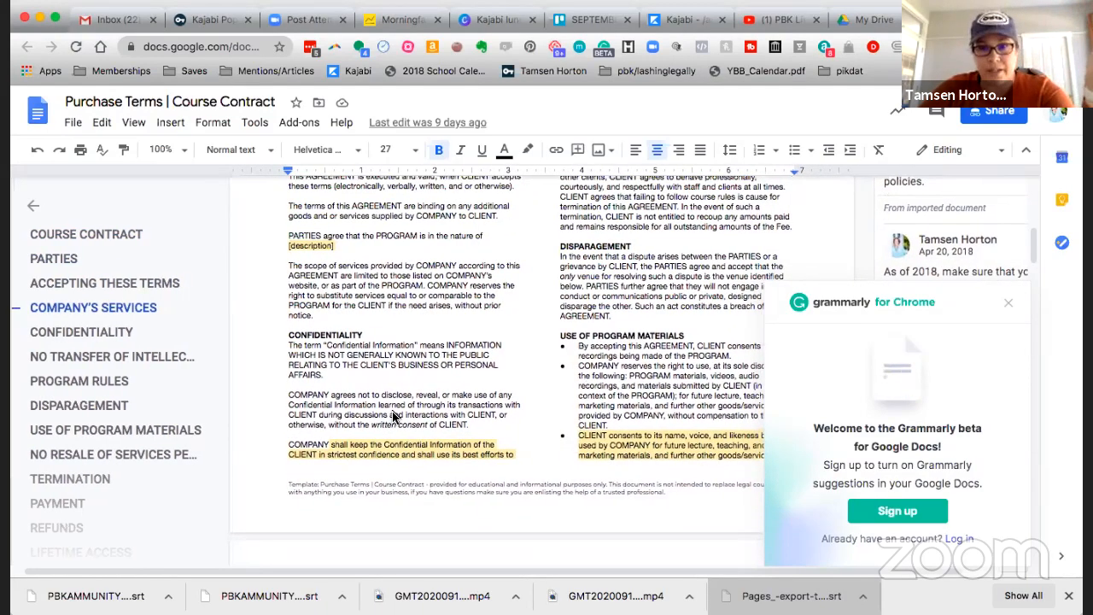
scroll(393, 416, down, 2)
scroll(393, 416, right, 1)
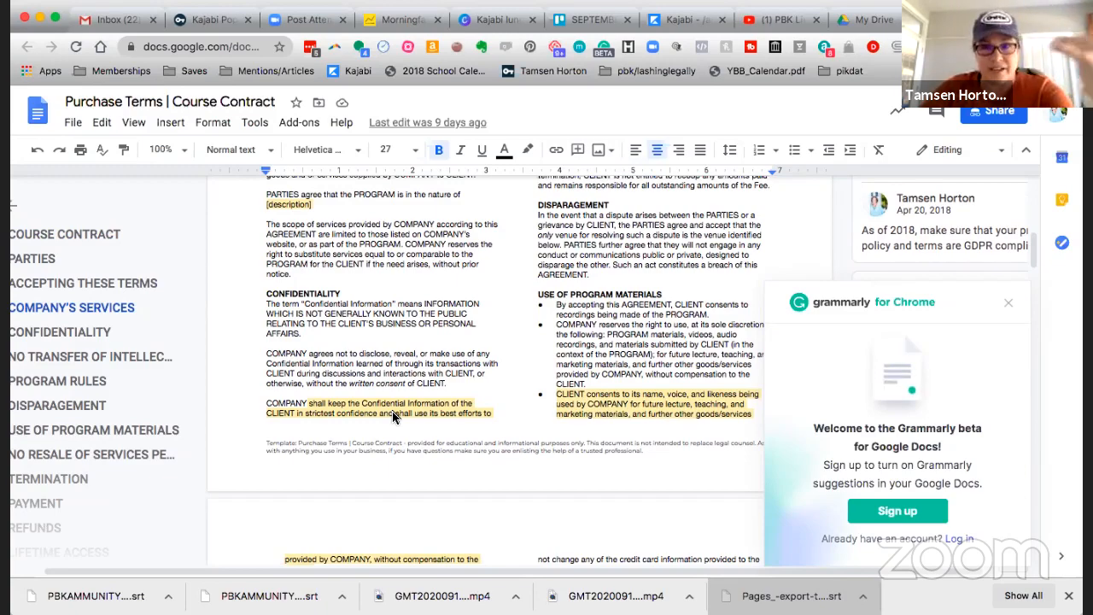
- Examine the contract's second page, covering the termination, payment, refunds, lifetime access, liability and force majeure clauses
scroll(392, 416, down, 2)
scroll(392, 415, down, 3)
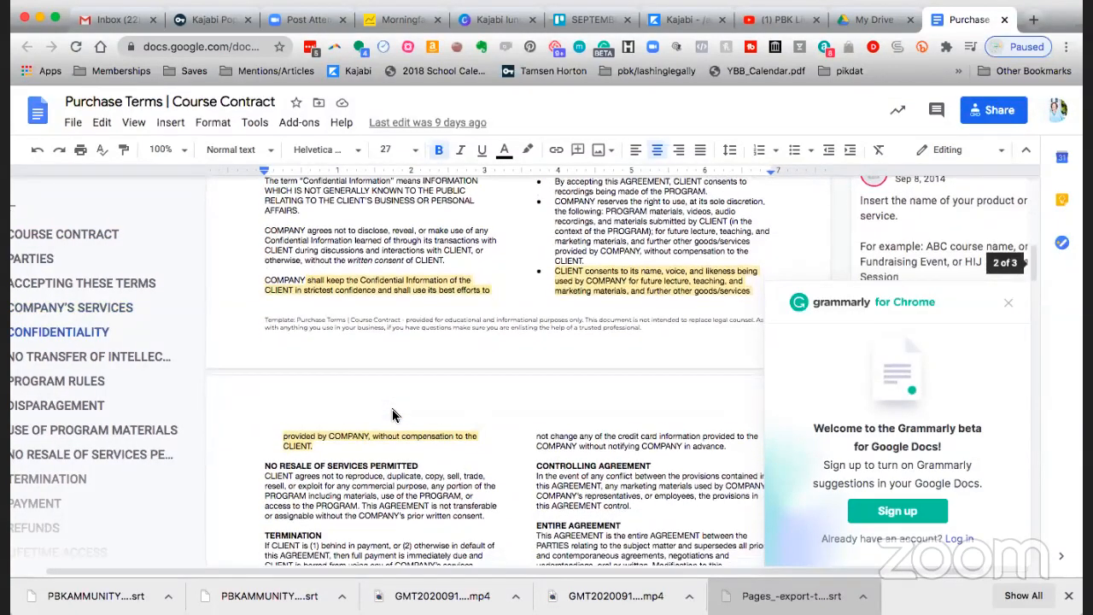
scroll(392, 415, down, 4)
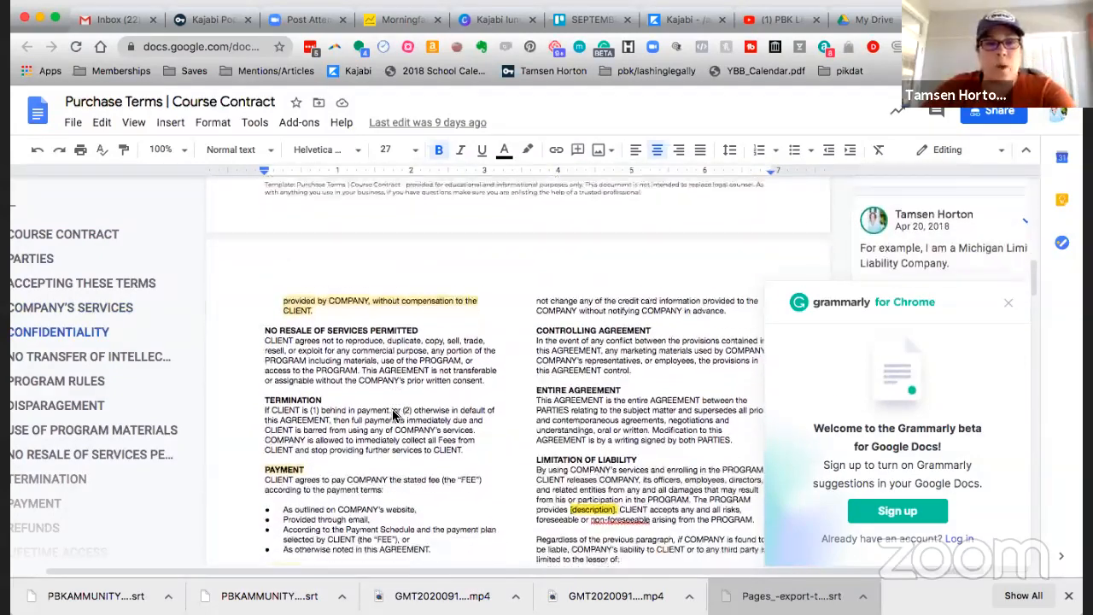
scroll(393, 416, down, 3)
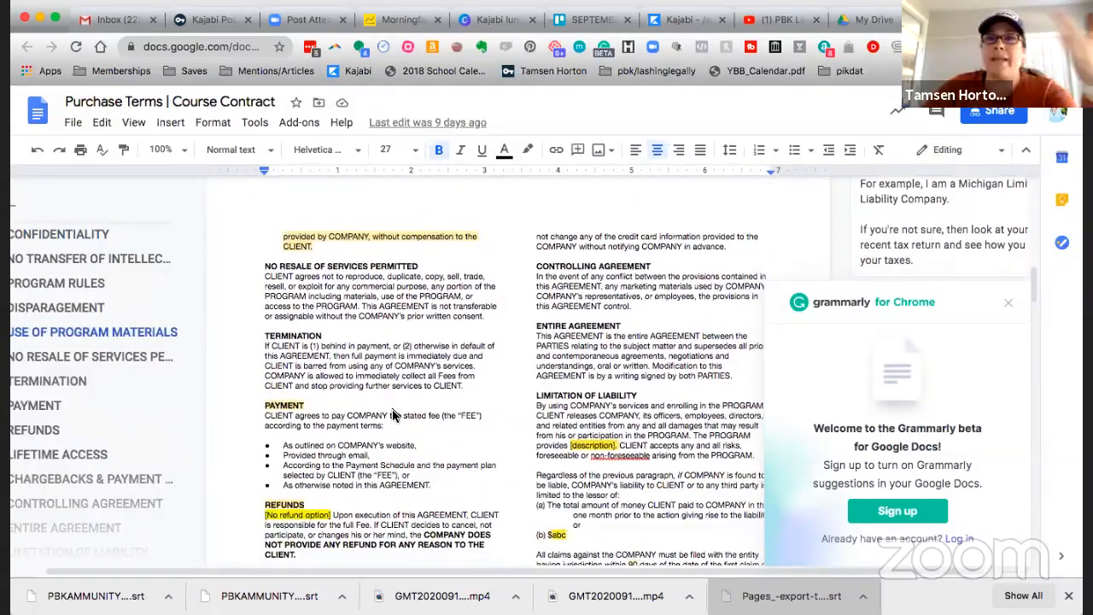
scroll(393, 415, down, 2)
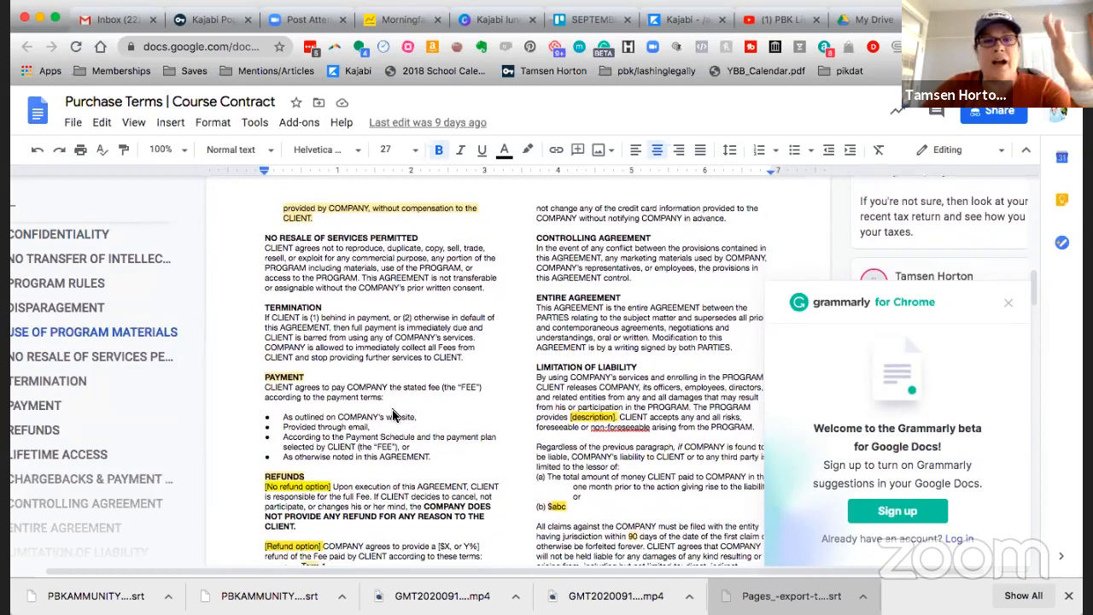
scroll(393, 416, down, 3)
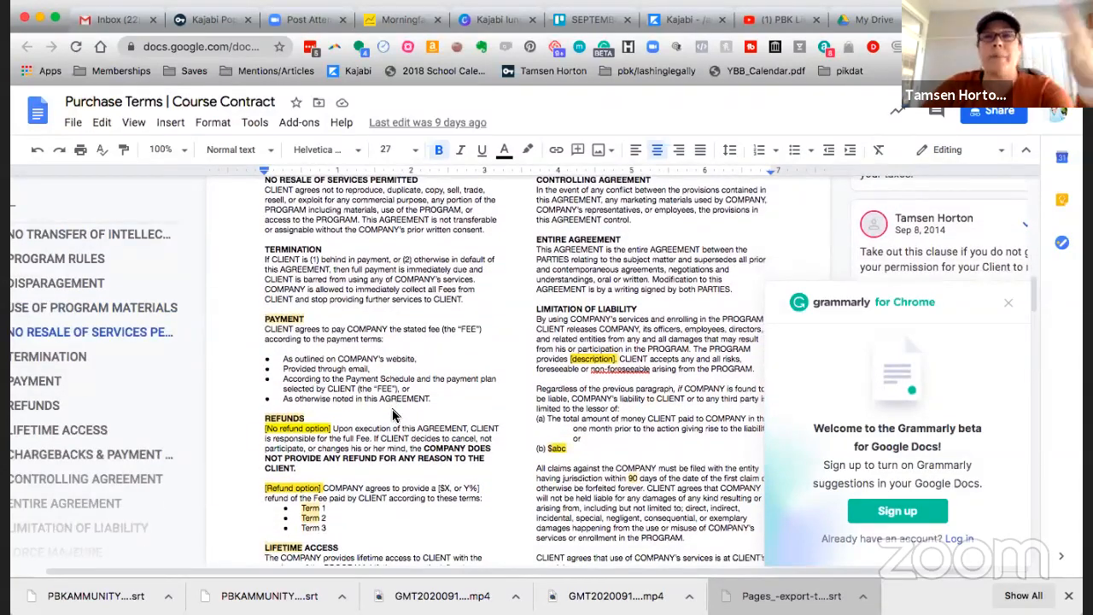
scroll(392, 415, down, 1)
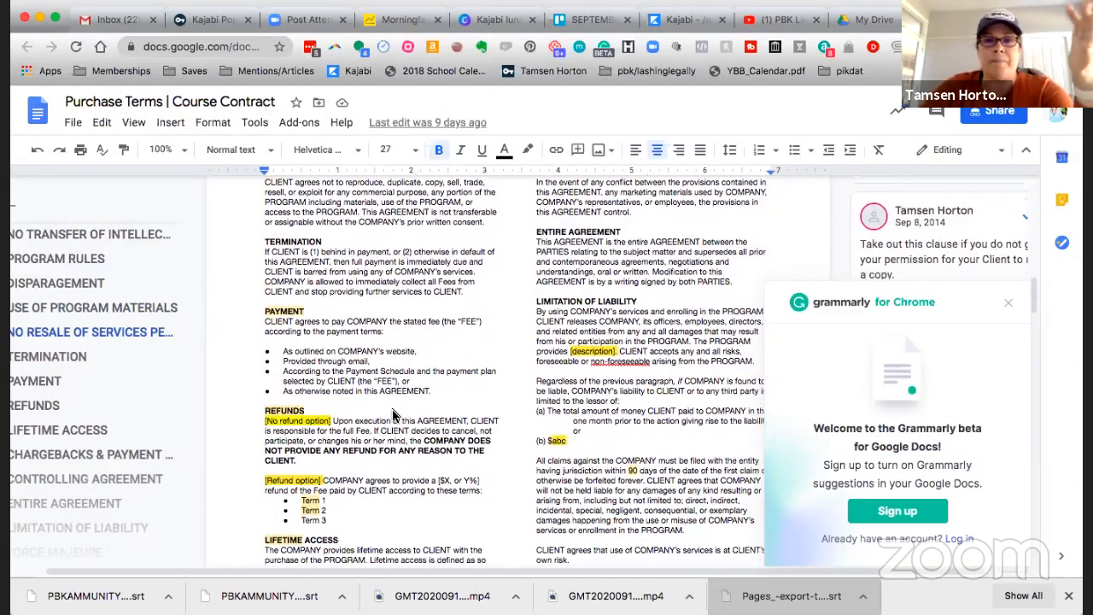
scroll(393, 415, down, 4)
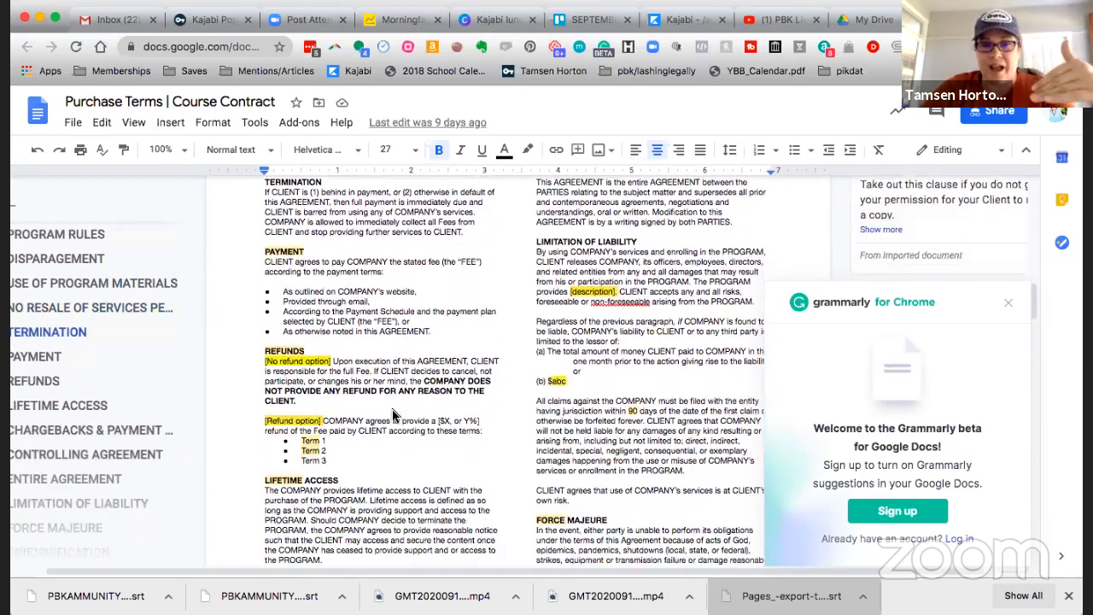
scroll(393, 415, down, 2)
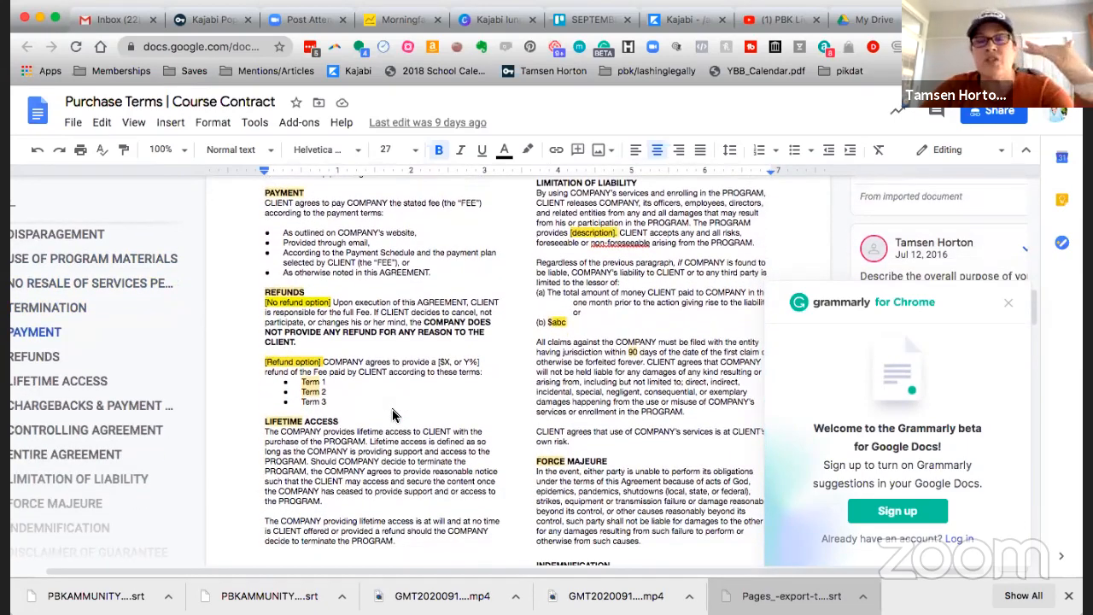
scroll(393, 415, down, 1)
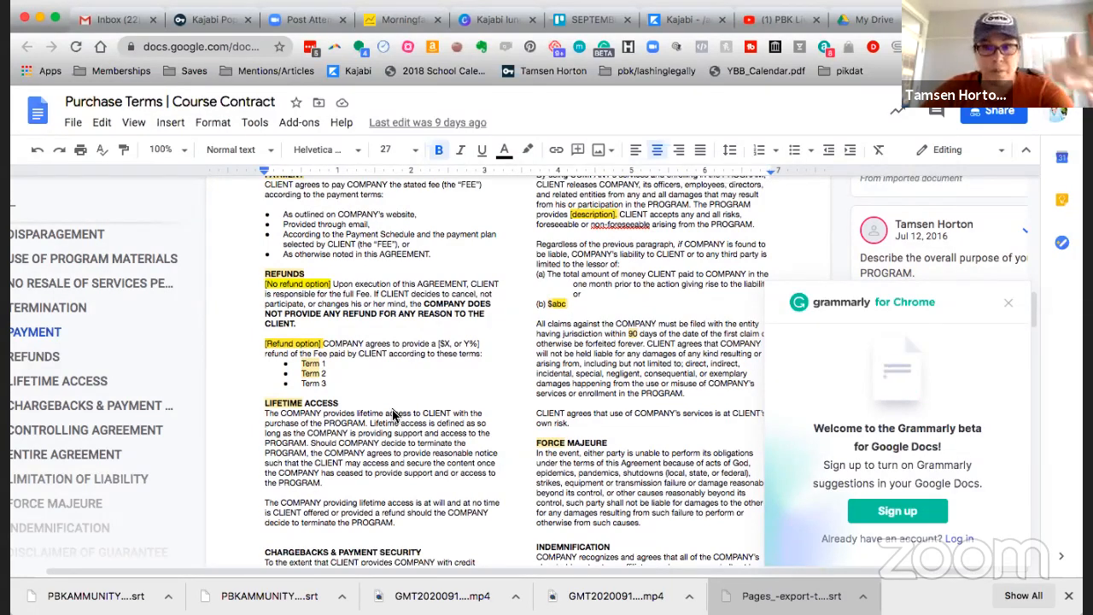
scroll(396, 416, down, 1)
scroll(396, 415, down, 3)
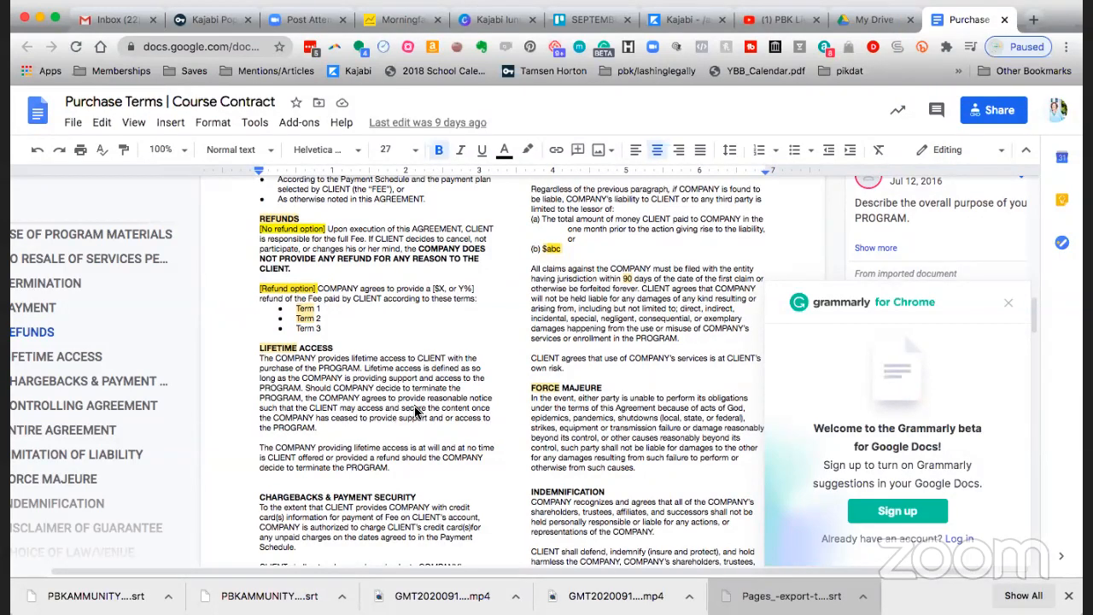
scroll(416, 411, down, 1)
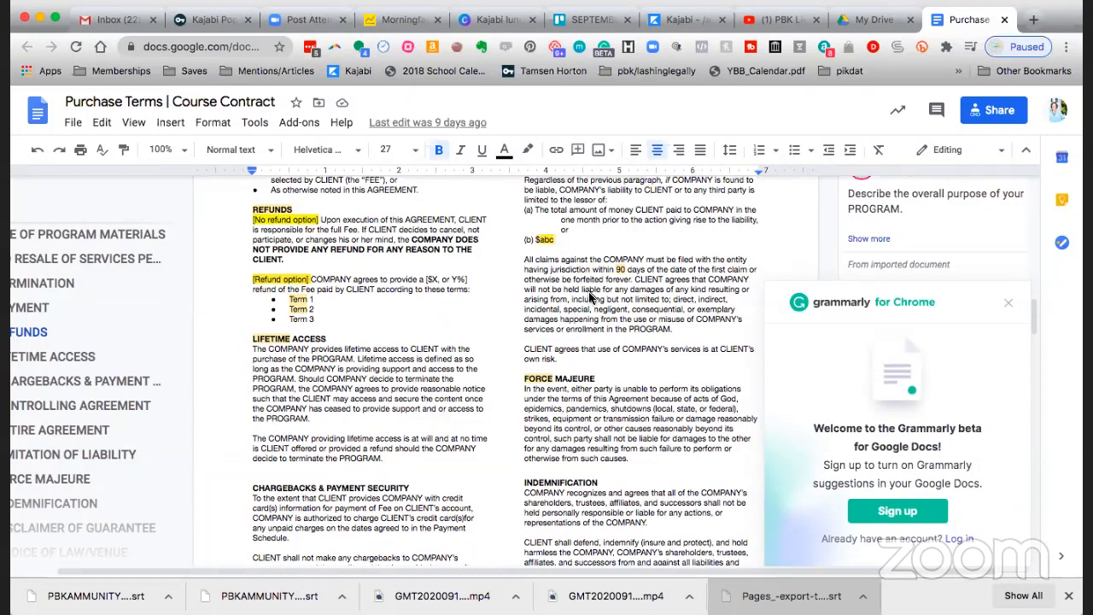
scroll(589, 297, up, 1)
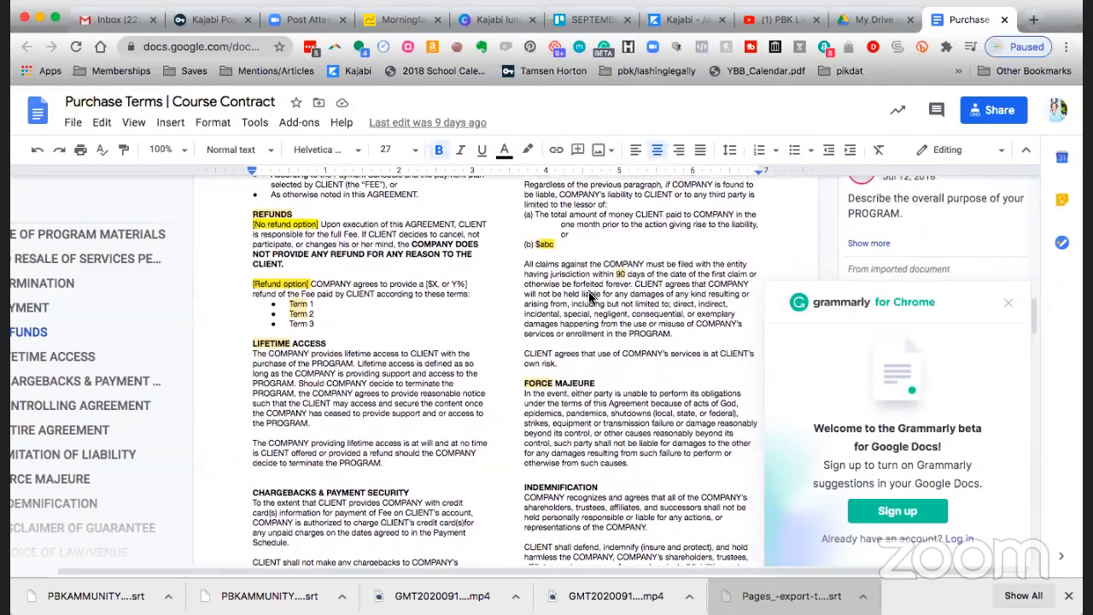
scroll(590, 296, up, 3)
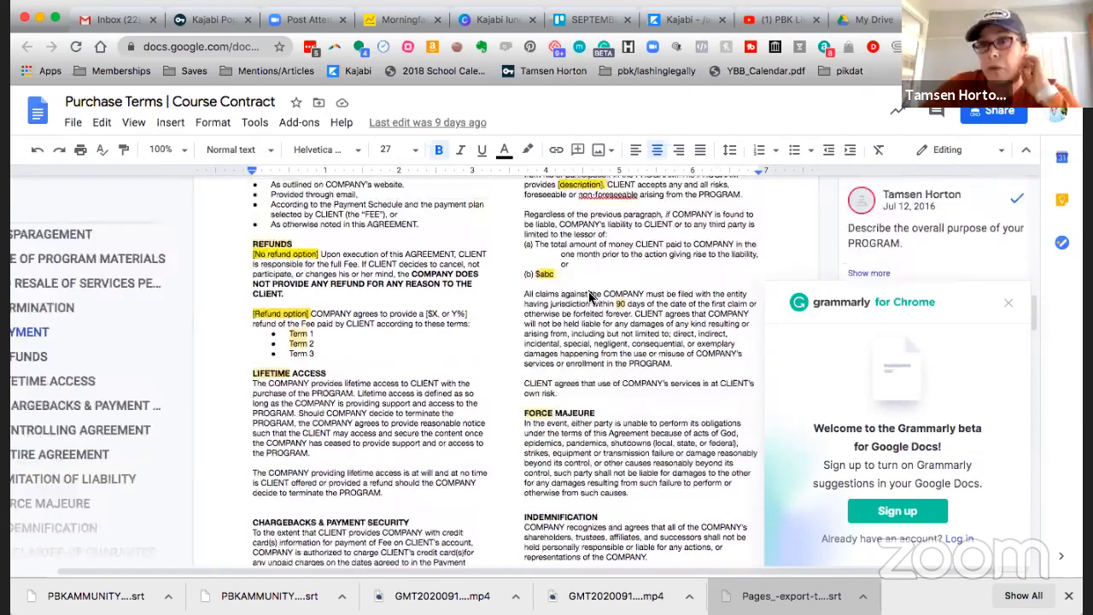
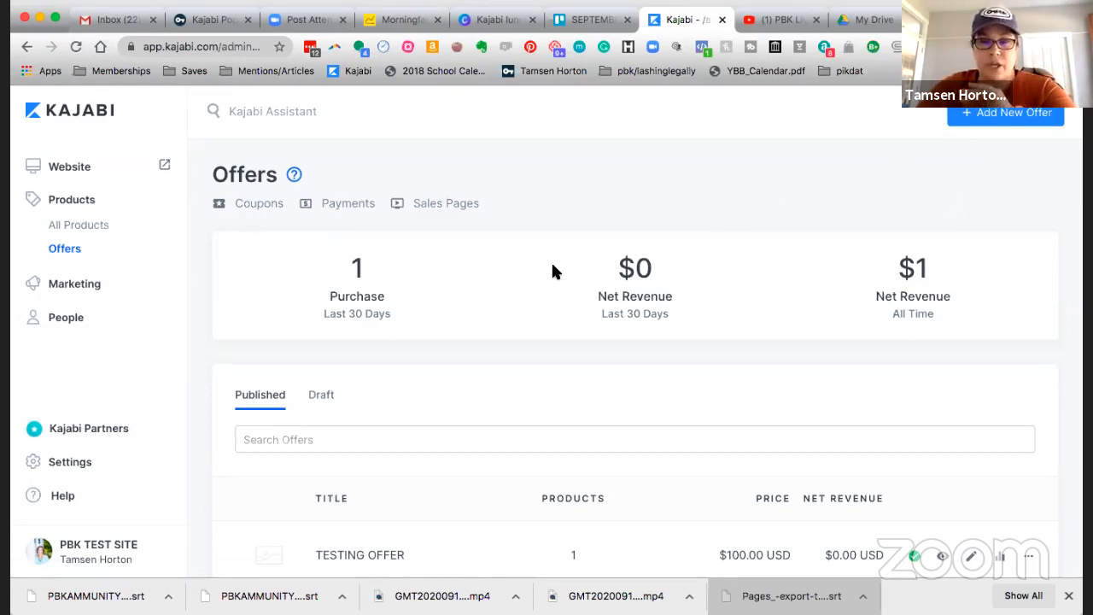
- In Kajabi, open the published TESTING OFFER and bring up its checkout page for editing
scroll(552, 271, down, 3)
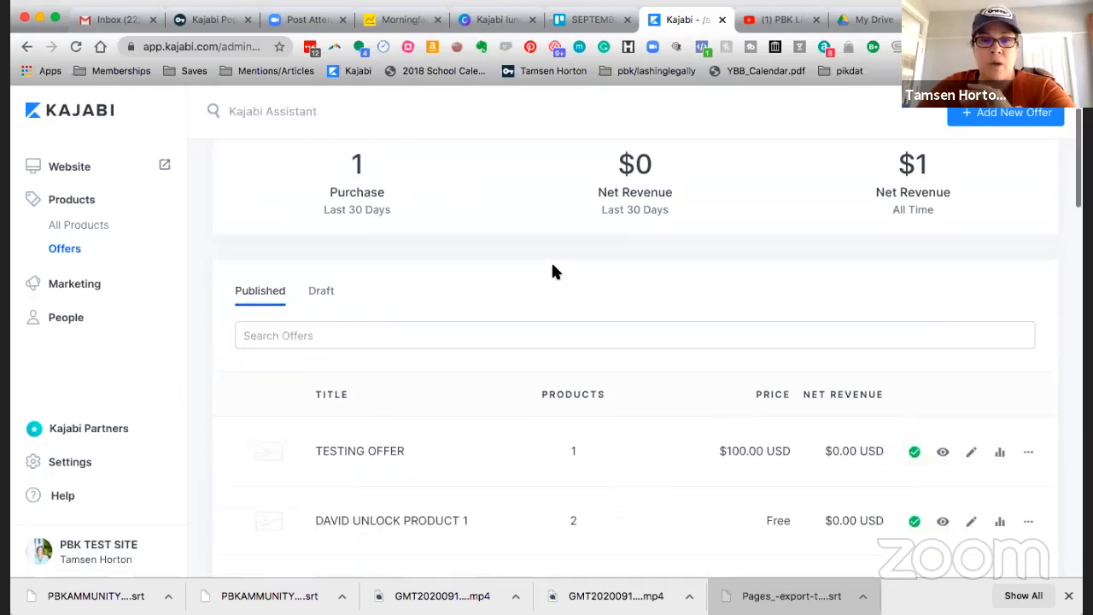
click(381, 434)
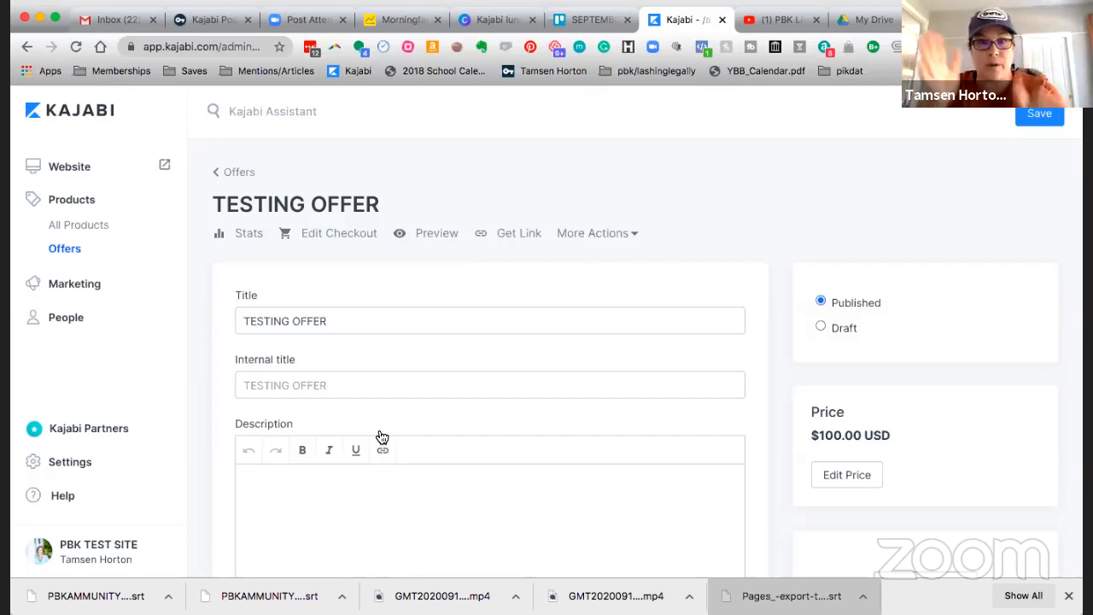
scroll(422, 425, down, 2)
scroll(410, 367, up, 2)
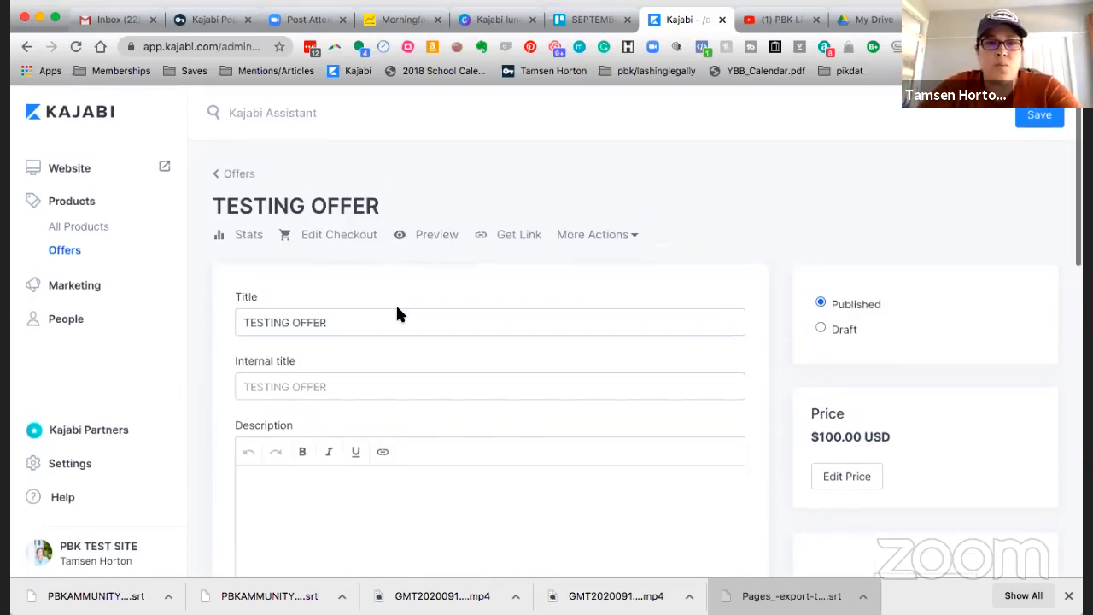
click(348, 235)
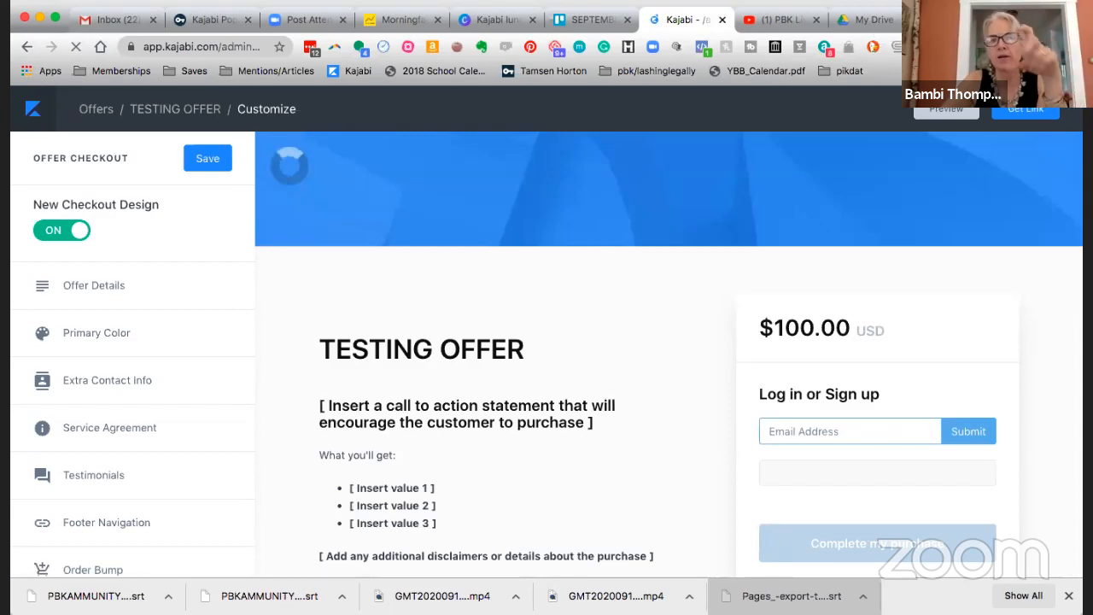
- Return to the Purchase Terms course contract and examine its link sharing settings, including the viewer, commenter and editor roles
click(961, 19)
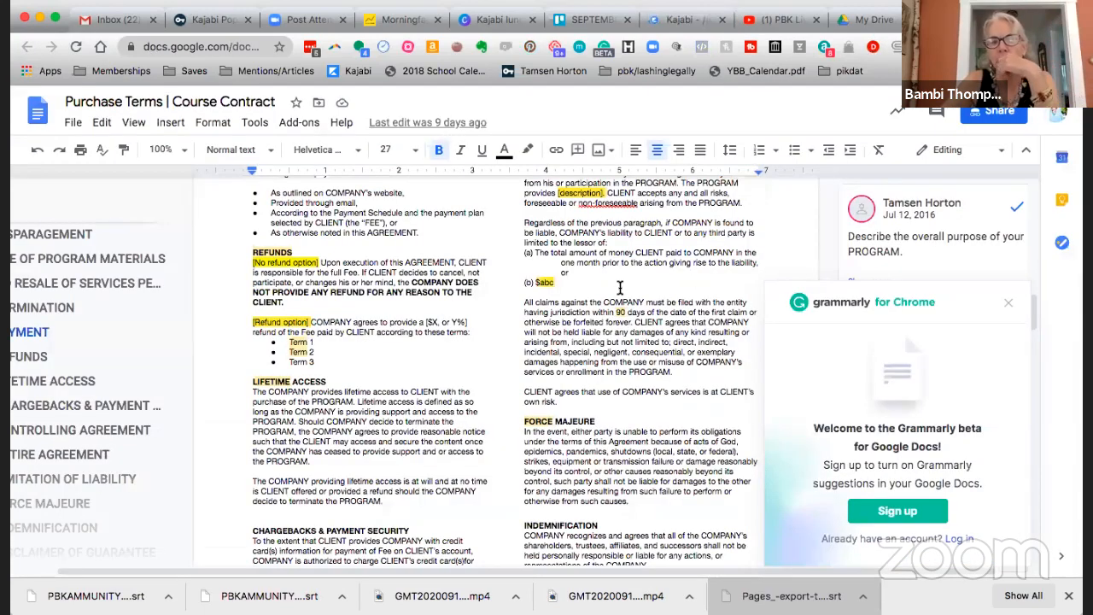
scroll(620, 288, up, 3)
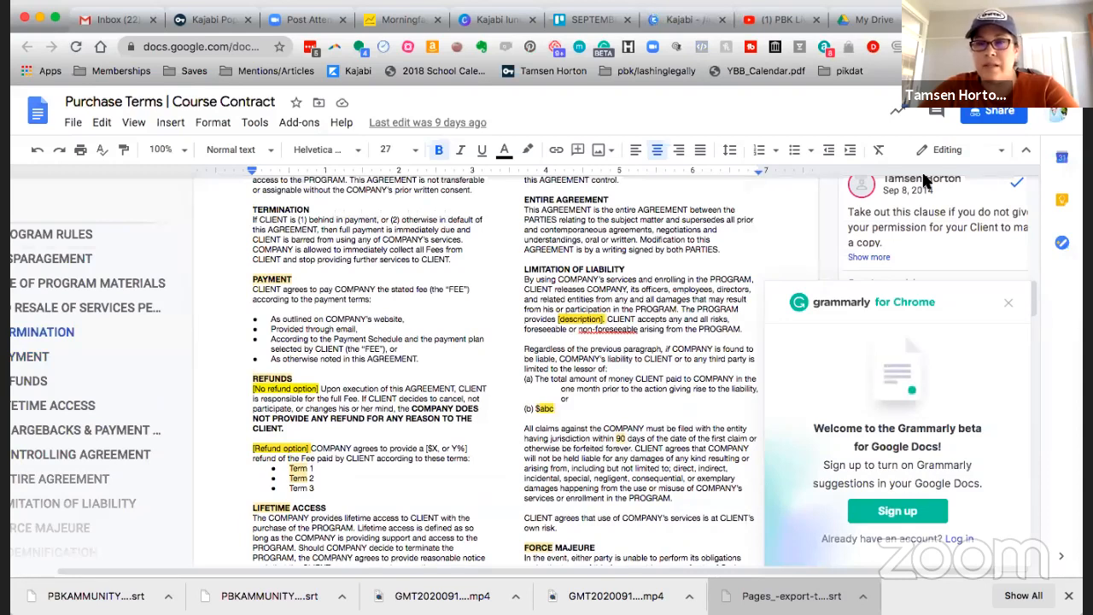
click(991, 113)
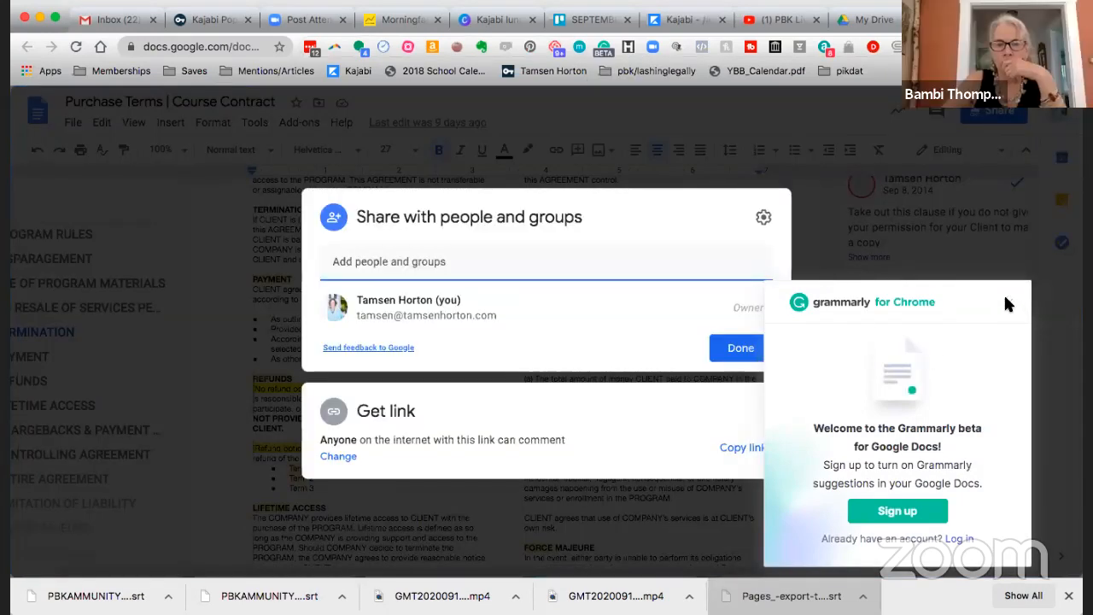
click(711, 357)
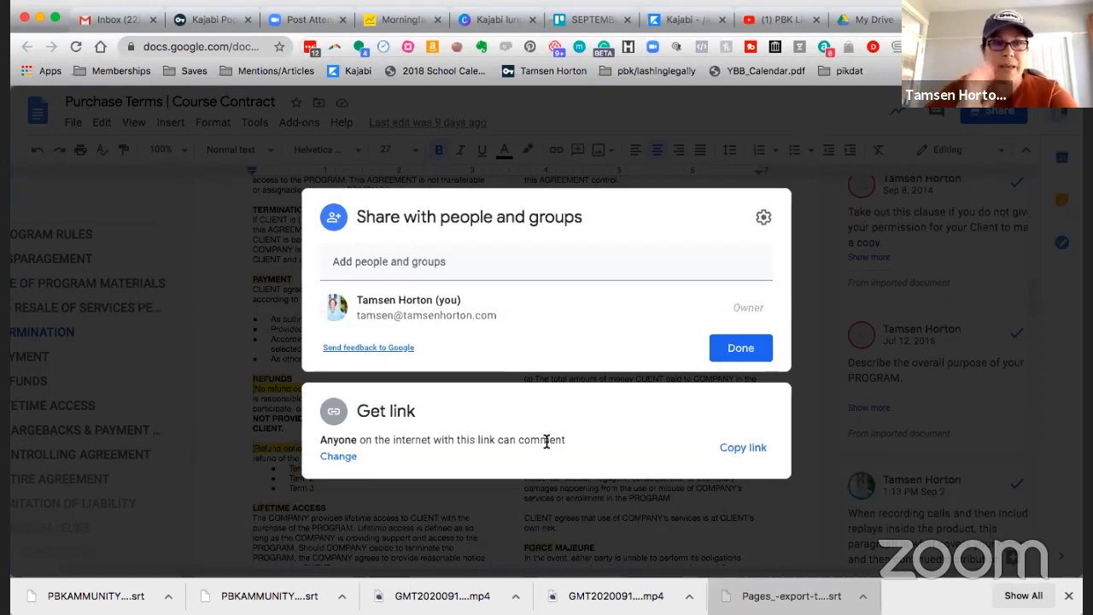
click(349, 459)
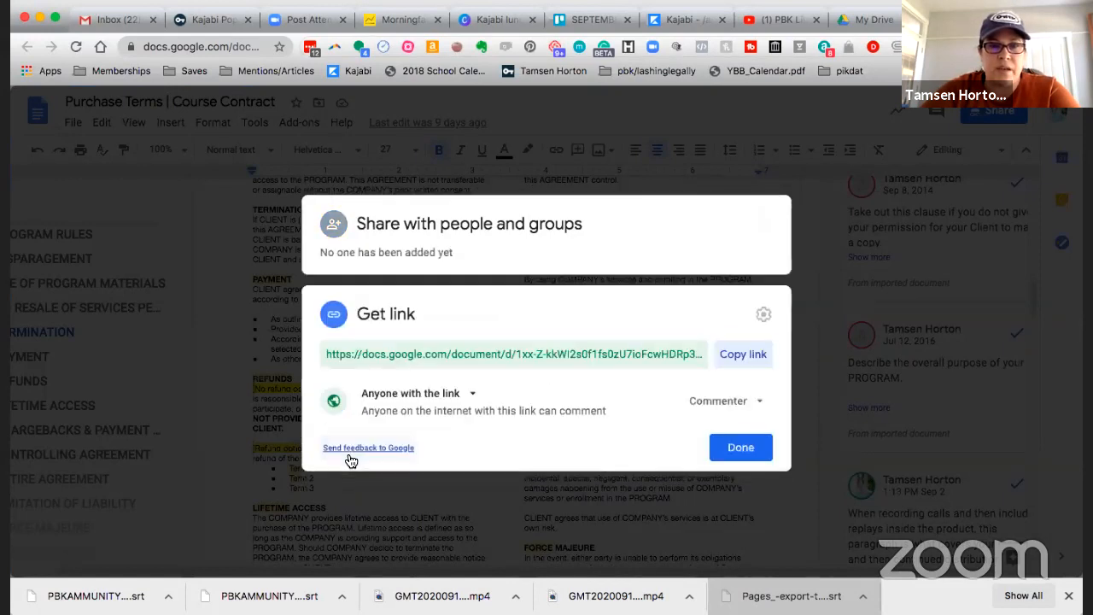
click(760, 402)
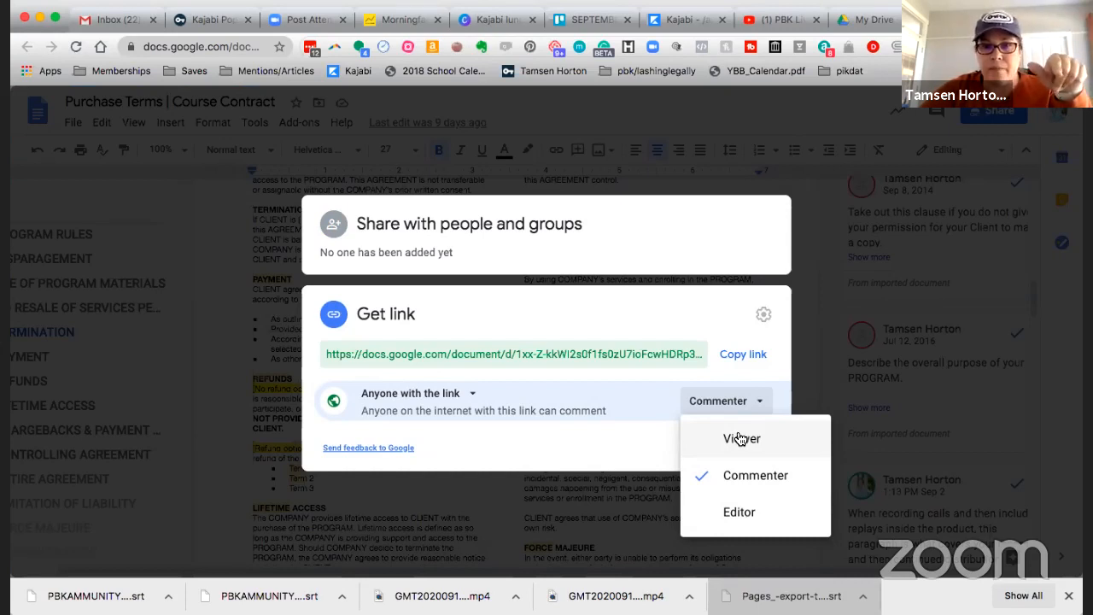
click(805, 292)
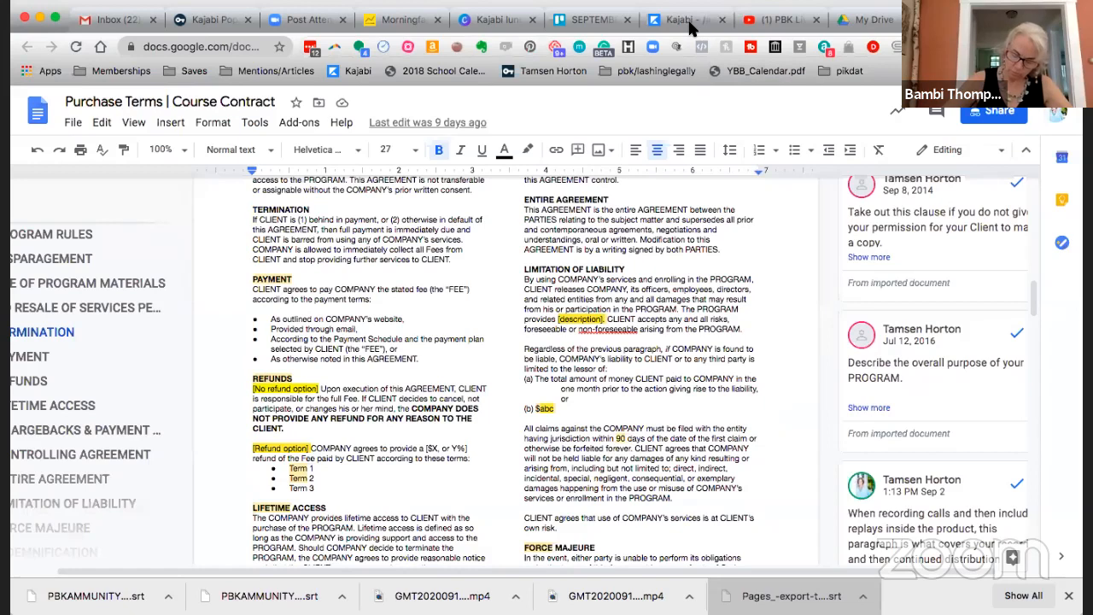
- Switch to Kajabi and view the TESTING OFFER checkout page
click(684, 18)
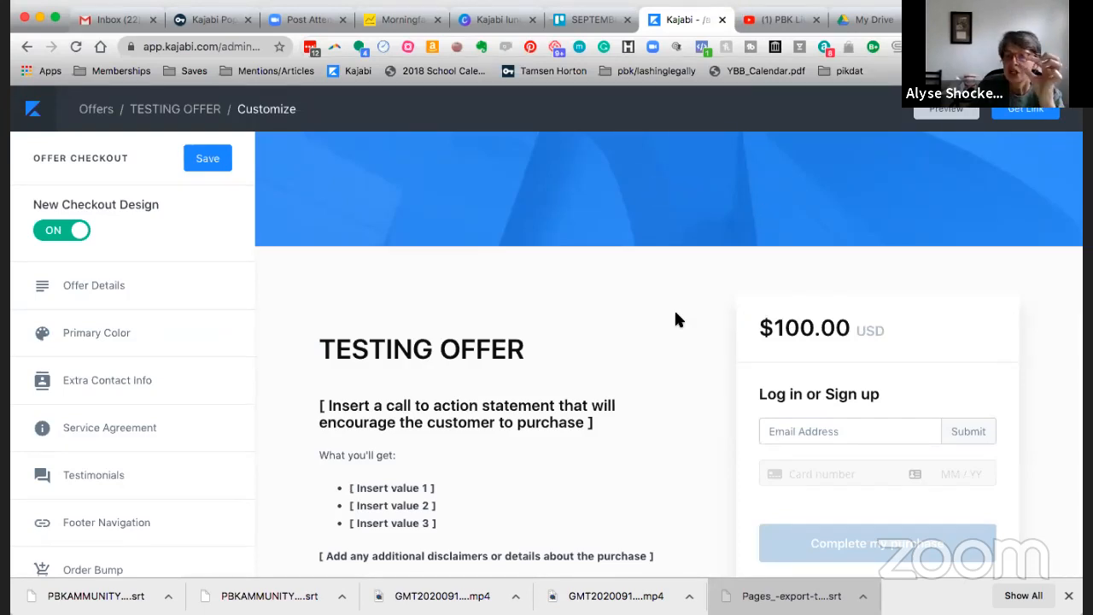
scroll(676, 313, down, 1)
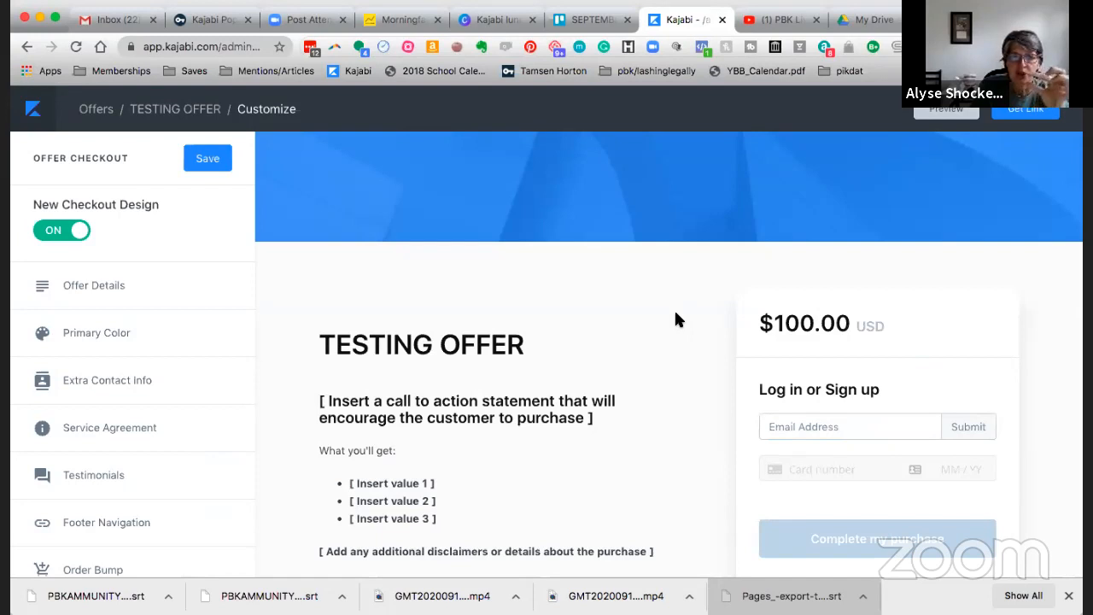
scroll(676, 314, down, 1)
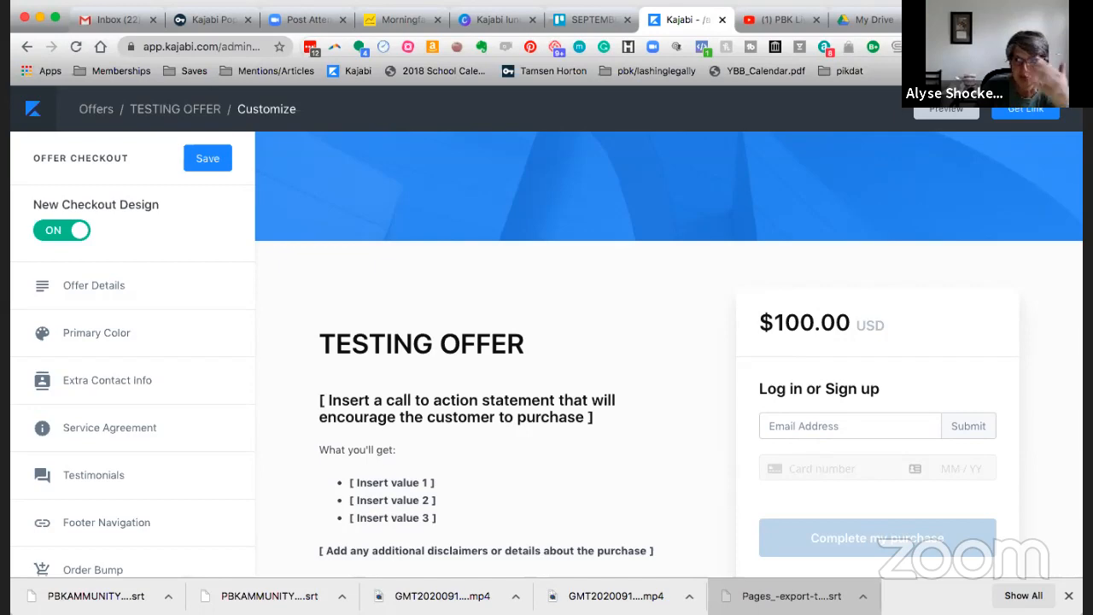
- Switch back to the Purchase Terms course contract and limit its link access to the vujadelaw.com group
click(965, 20)
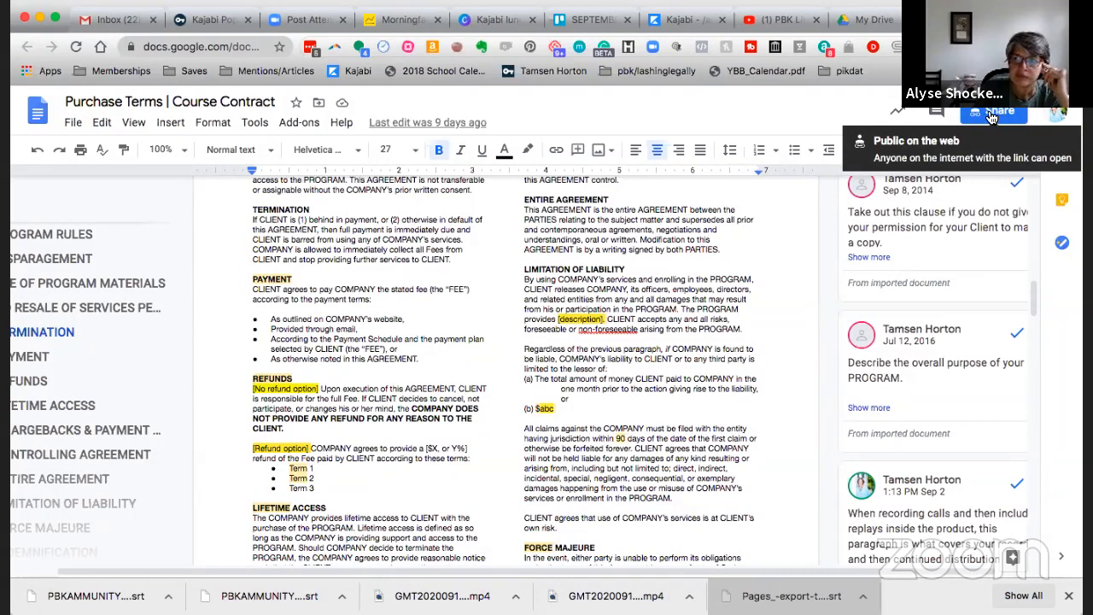
click(991, 117)
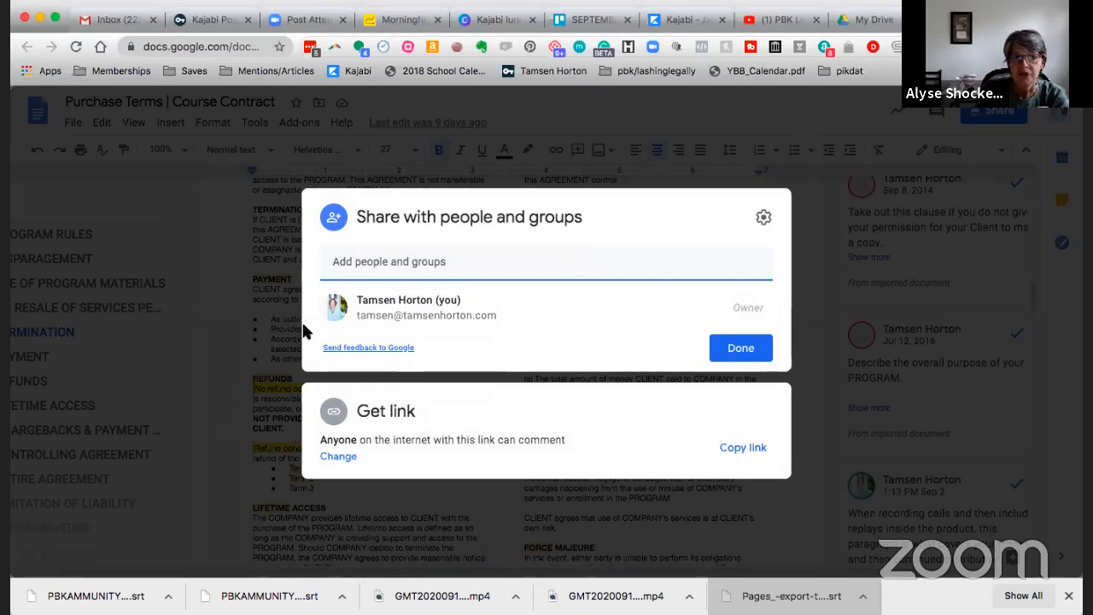
click(341, 456)
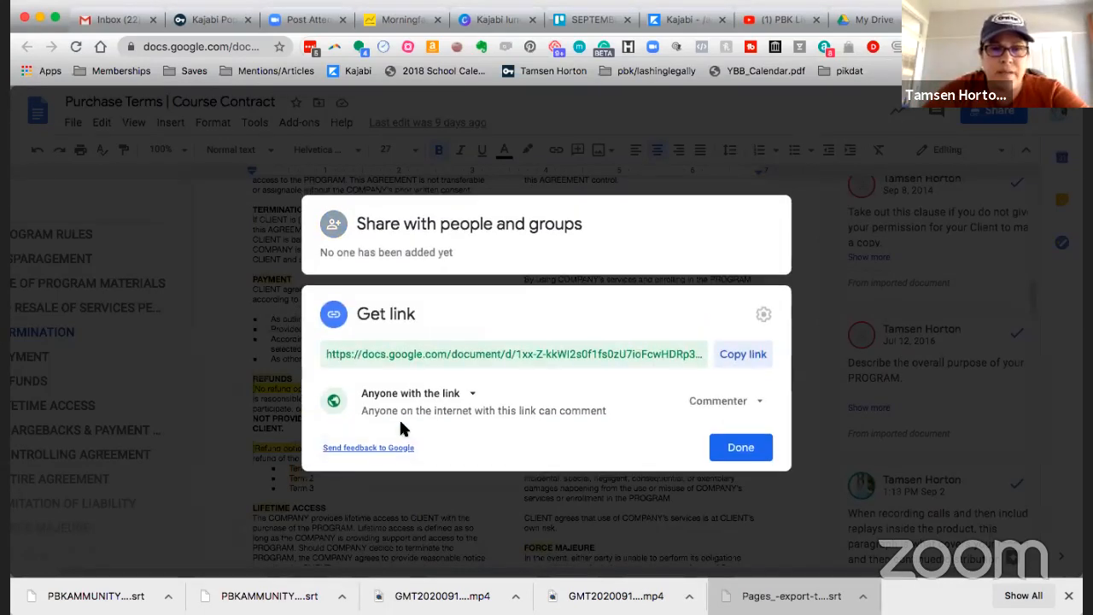
click(472, 396)
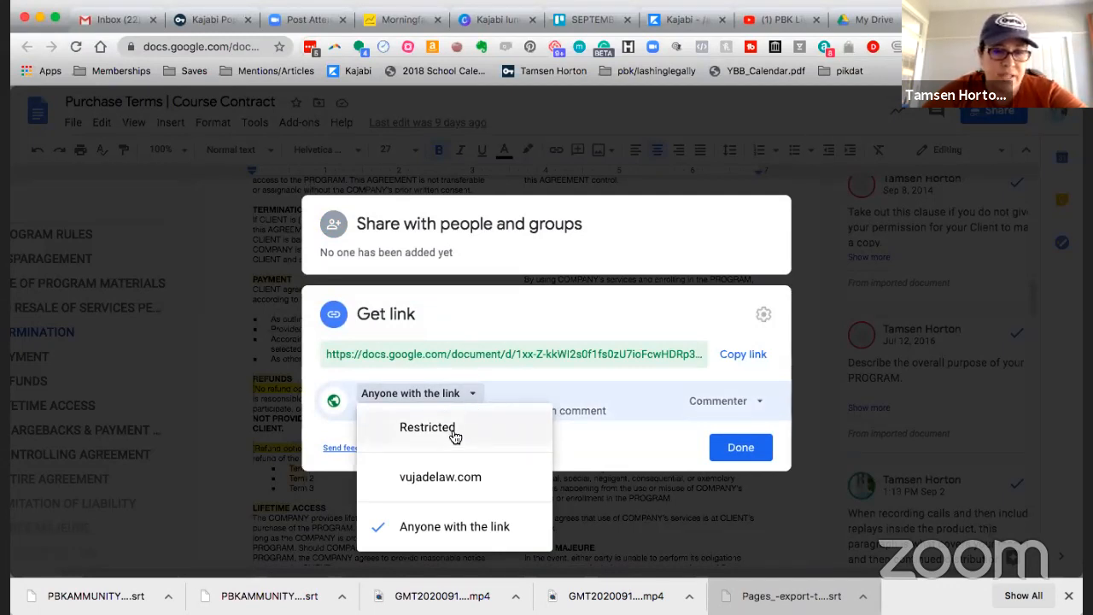
click(431, 485)
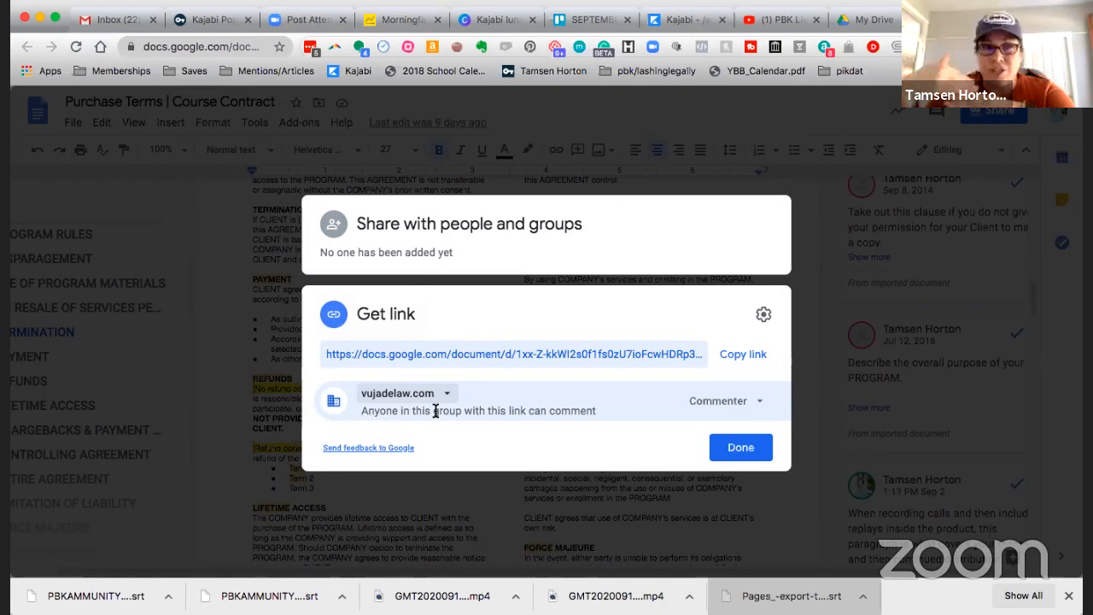
- Set the contract's link access to anyone with the link, with the Commenter role, and finish sharing
click(446, 394)
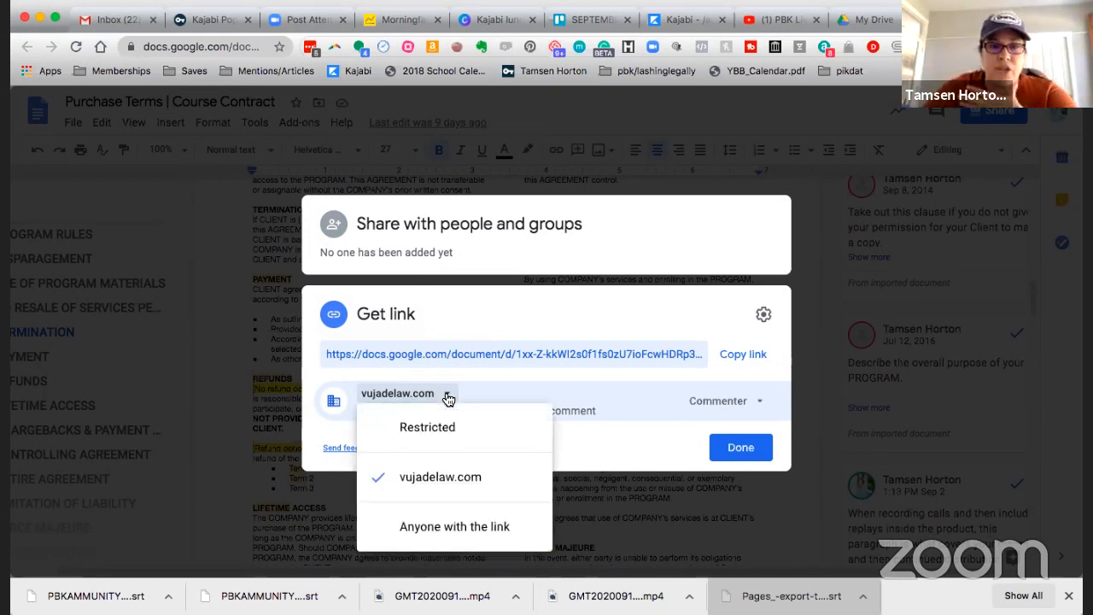
click(476, 528)
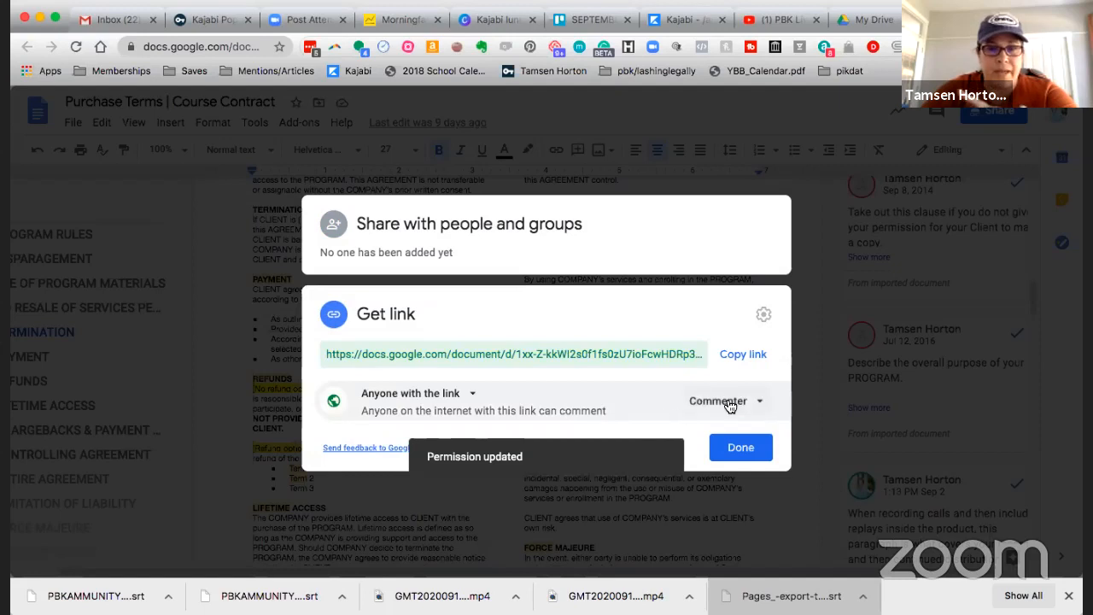
click(761, 404)
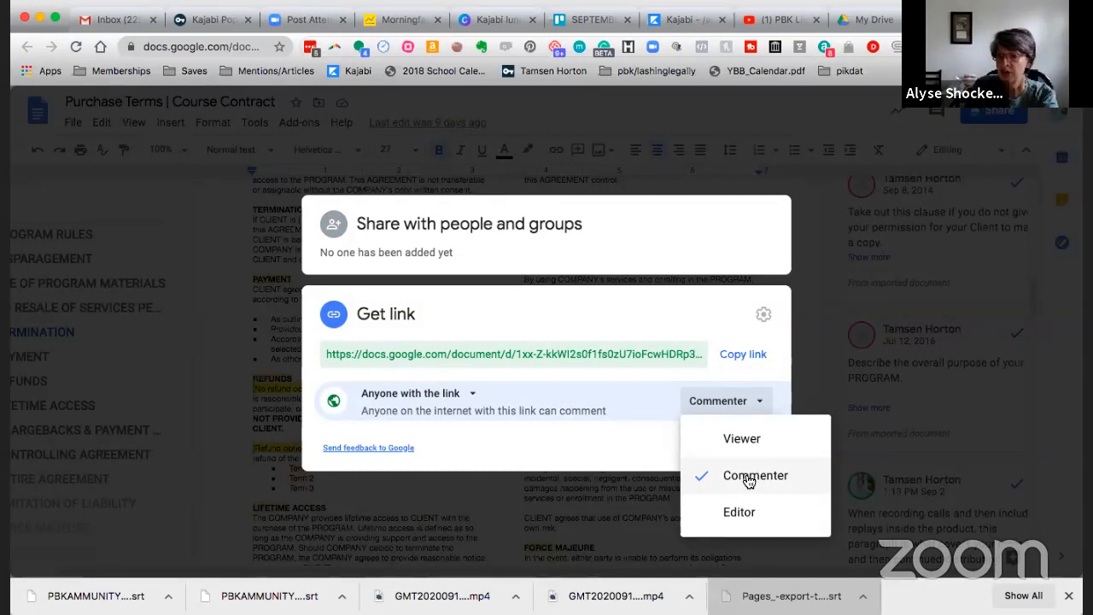
click(746, 478)
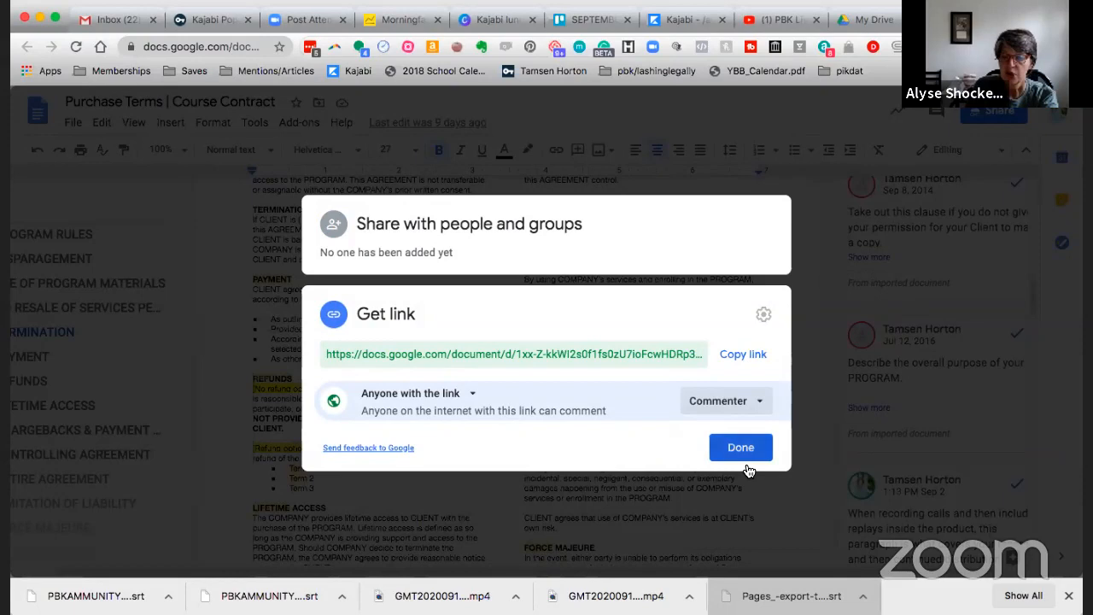
click(749, 451)
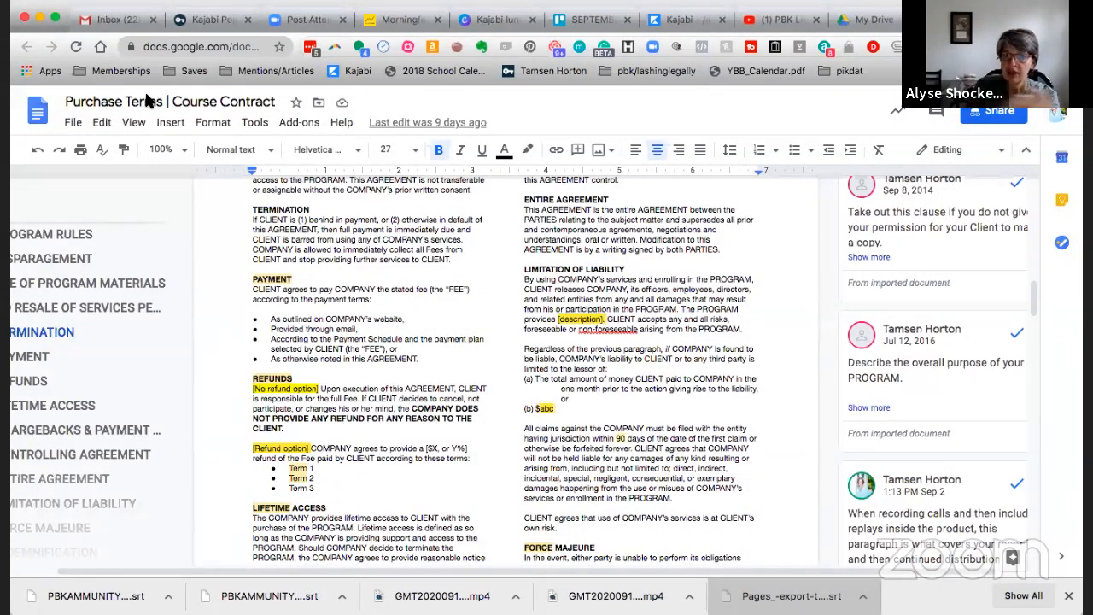
- Create a new blank document named Testing Default Link and open its sharing settings
click(73, 125)
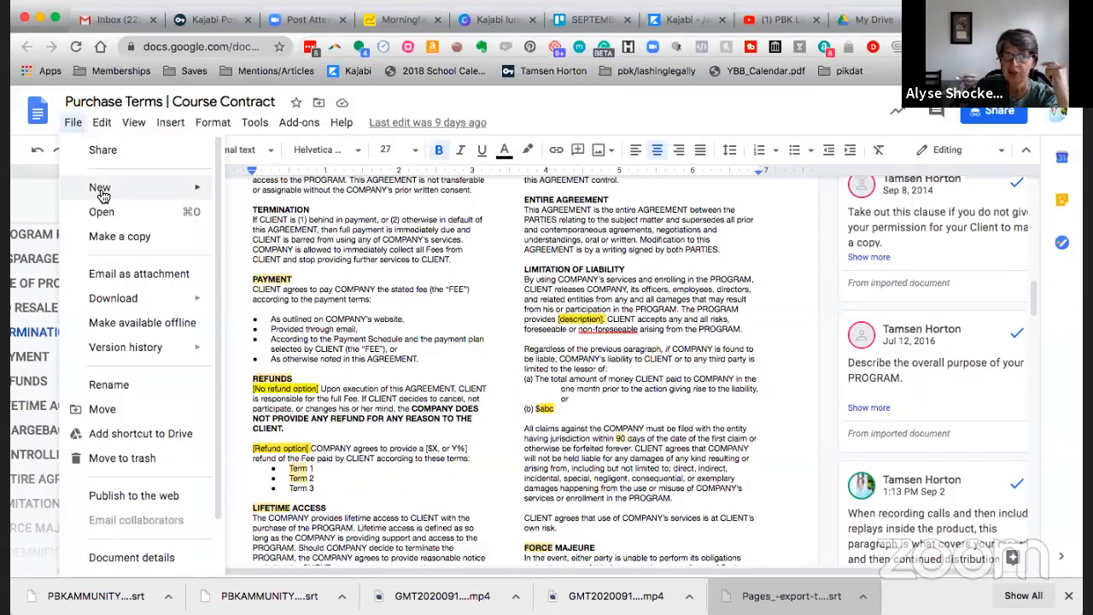
mouse_move(102, 186)
click(269, 195)
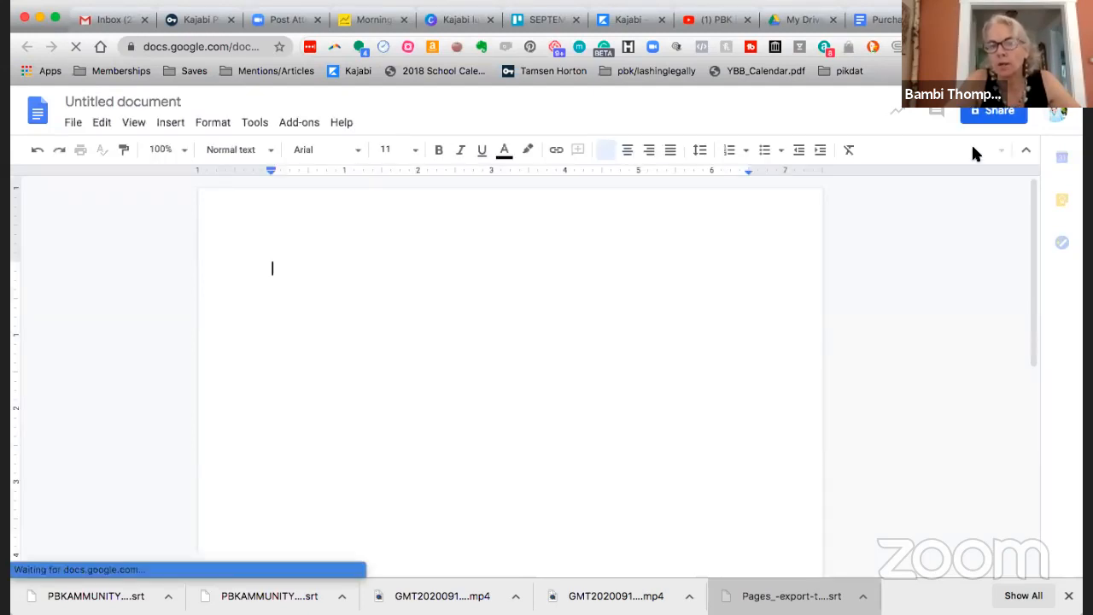
click(996, 114)
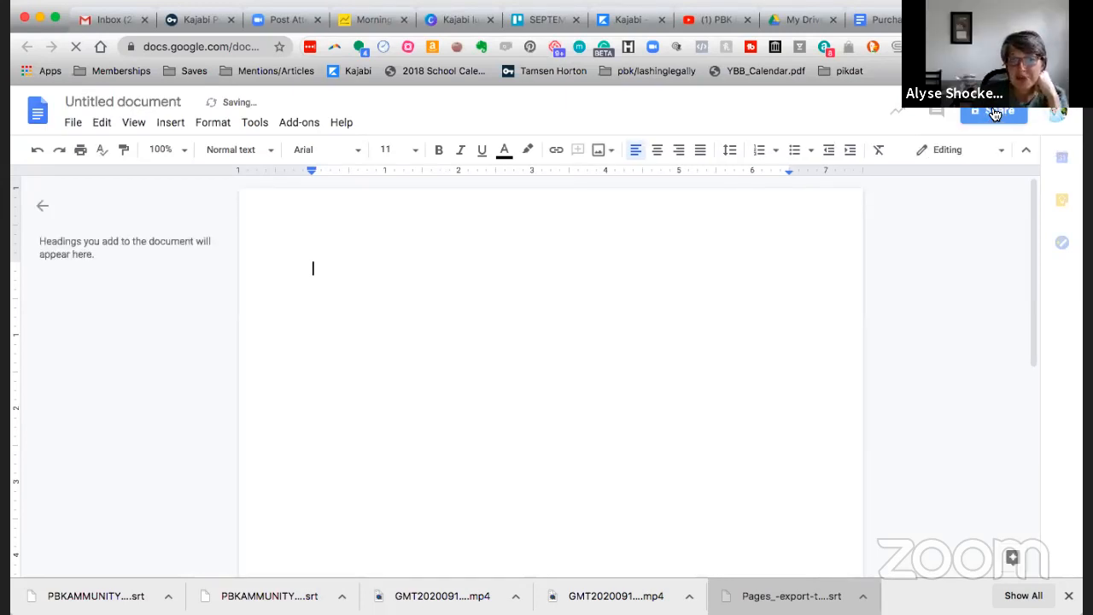
click(995, 112)
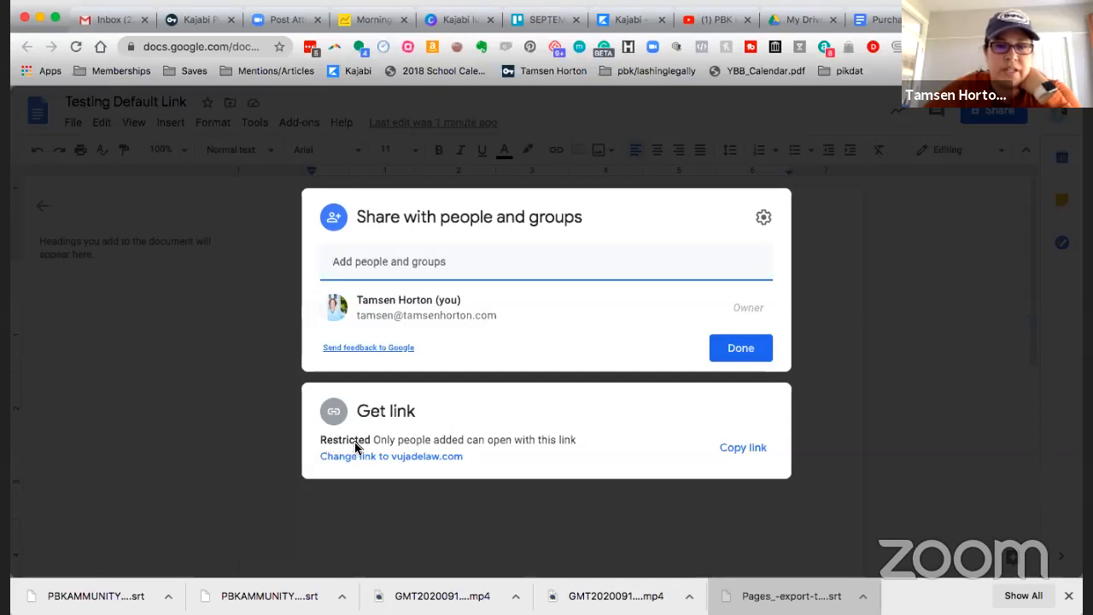
- Share the Testing Default Link document with anyone who has the link as viewer, and copy its link
click(398, 457)
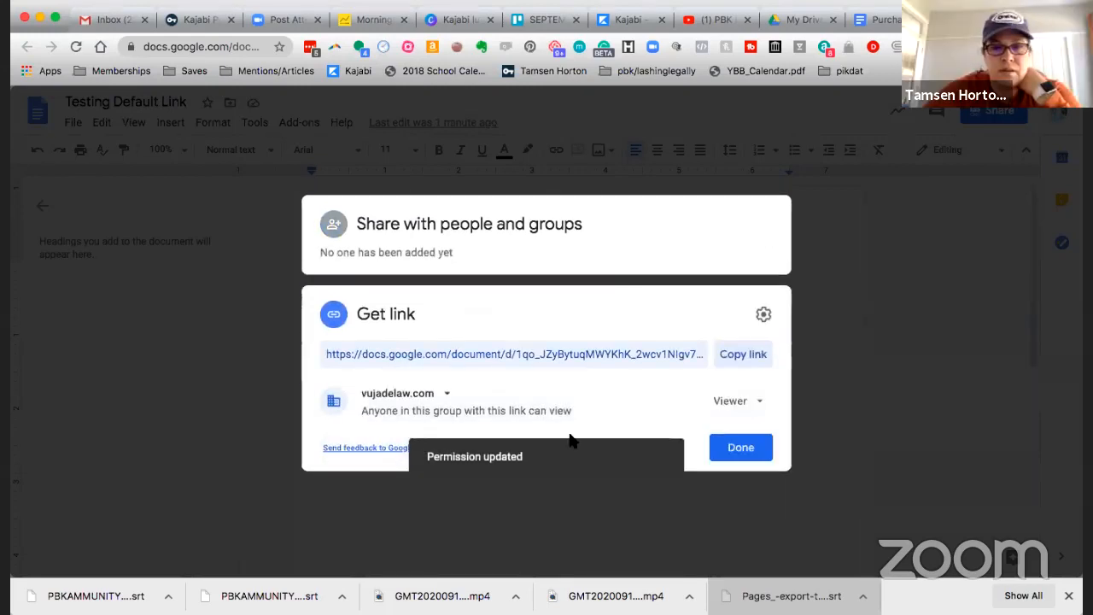
click(447, 394)
click(457, 526)
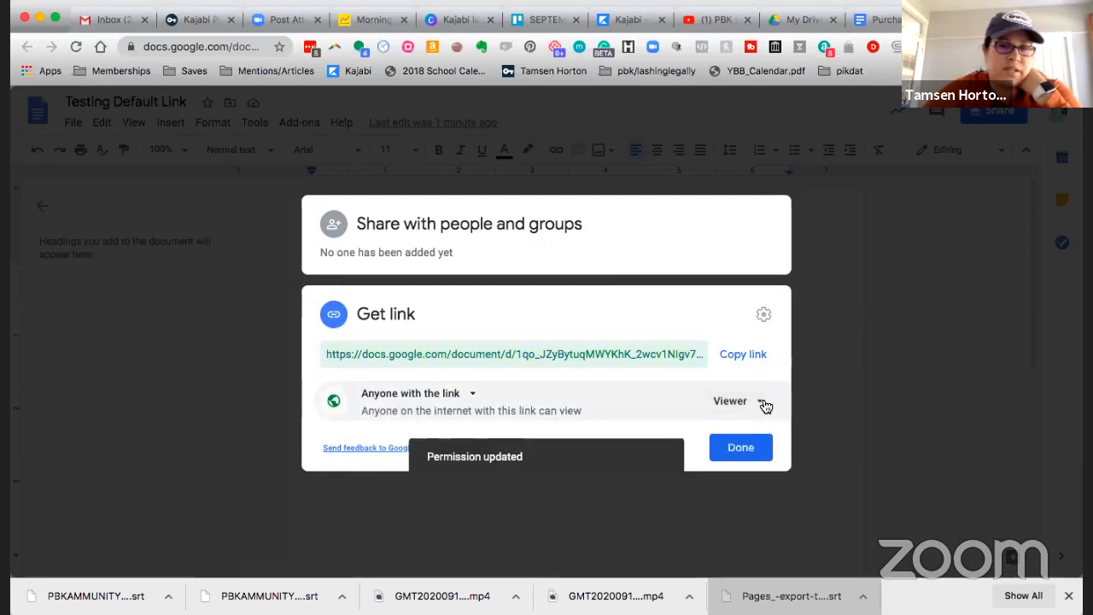
click(756, 447)
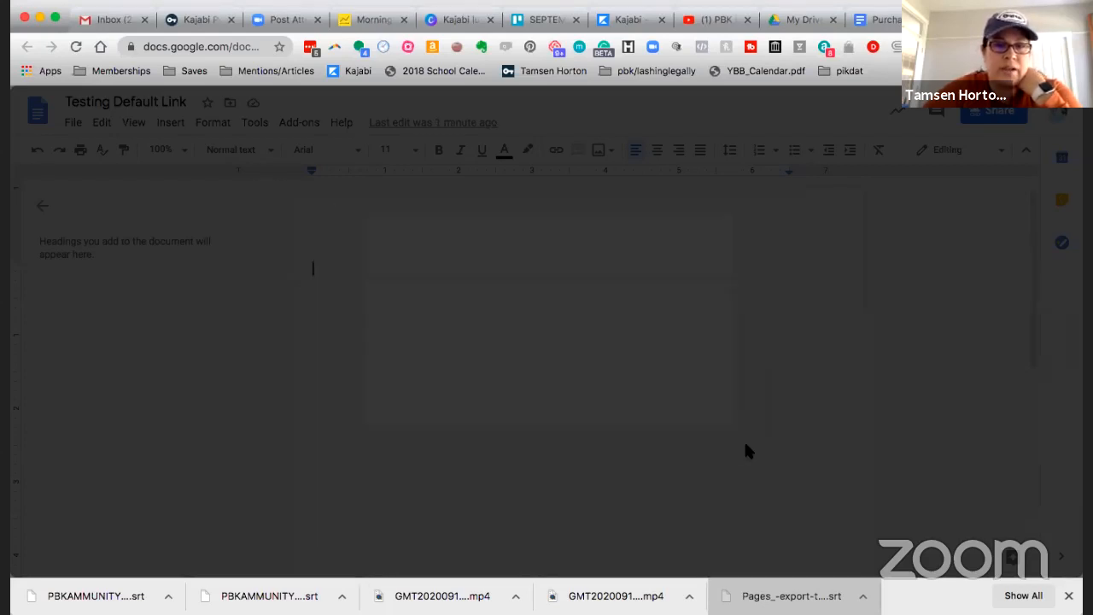
click(993, 111)
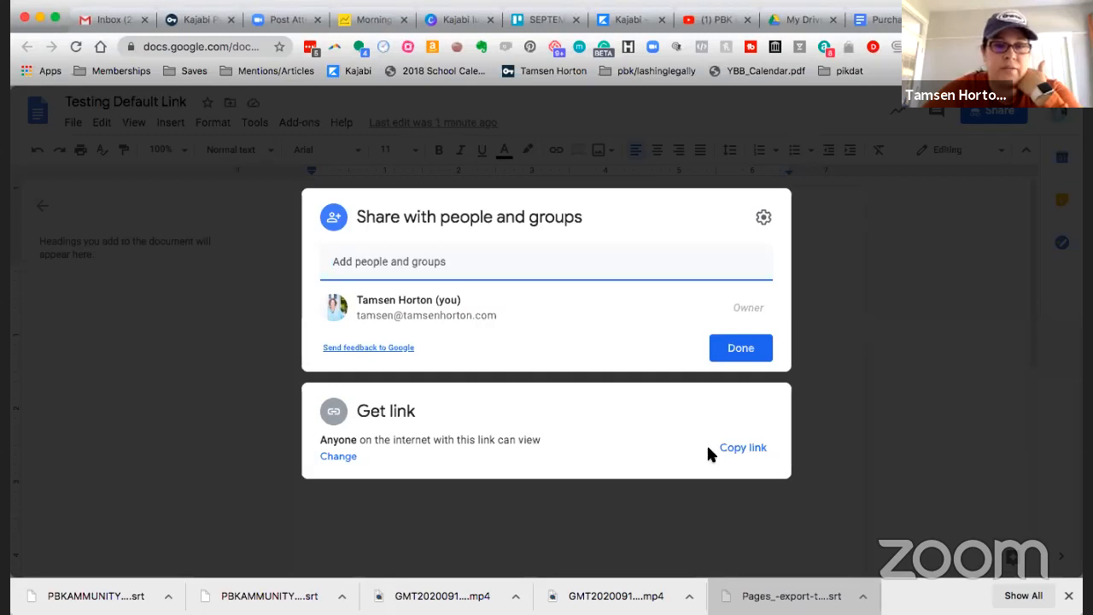
click(744, 448)
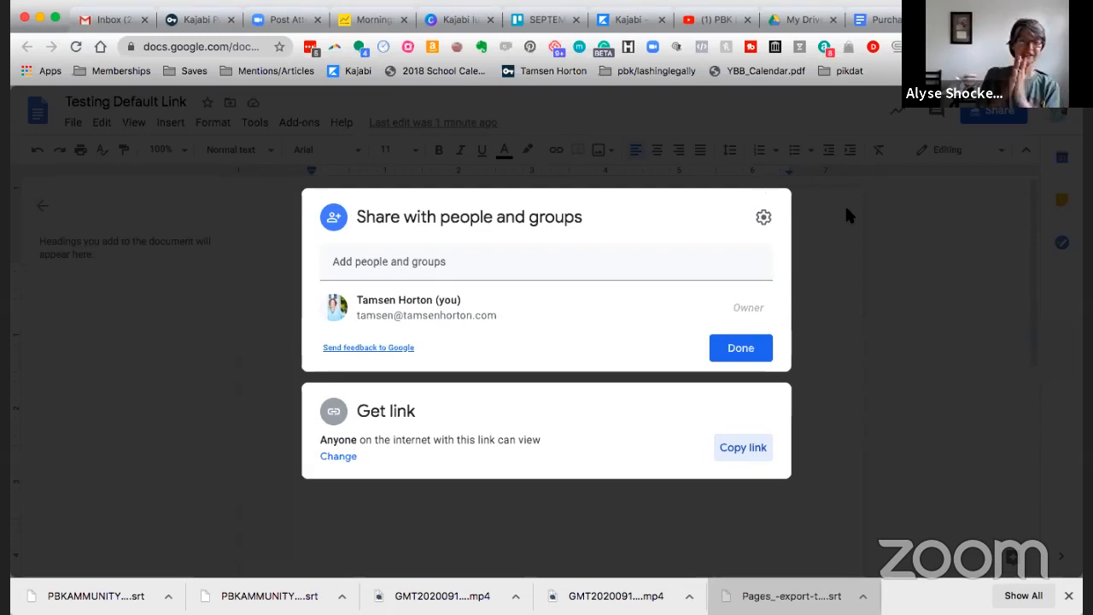
- Switch to the TESTING OFFER checkout editor in Kajabi and set its service agreement to custom agreement text
click(627, 19)
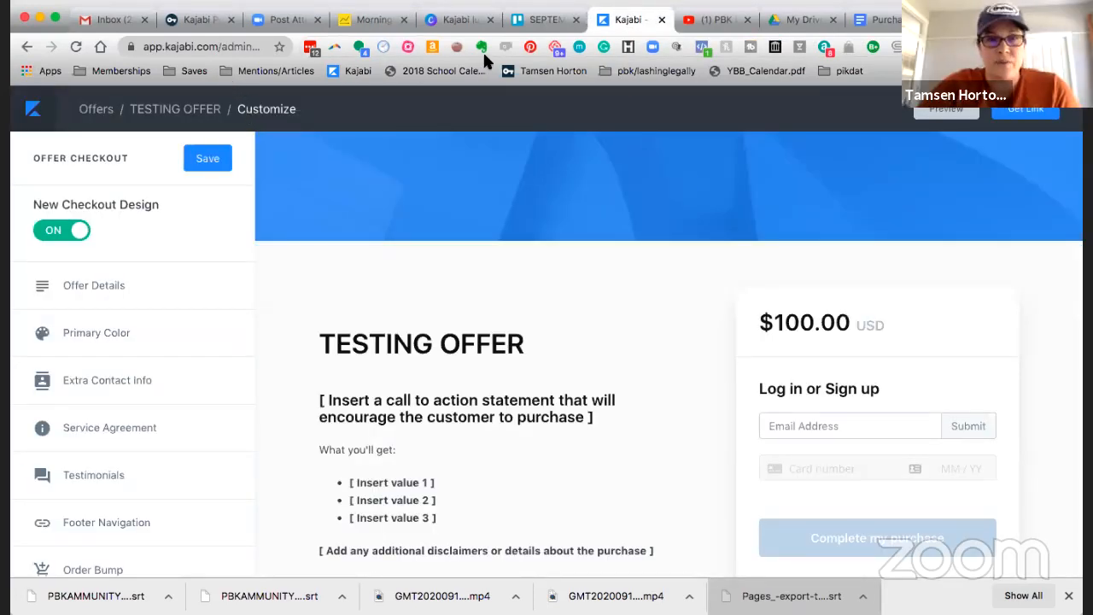
scroll(141, 387, down, 1)
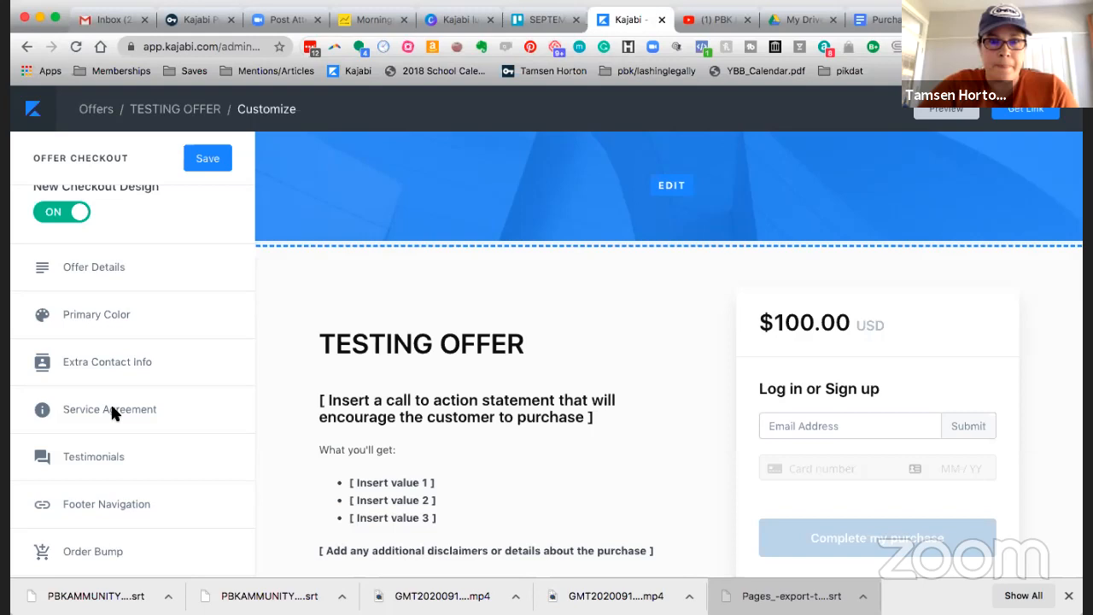
click(115, 409)
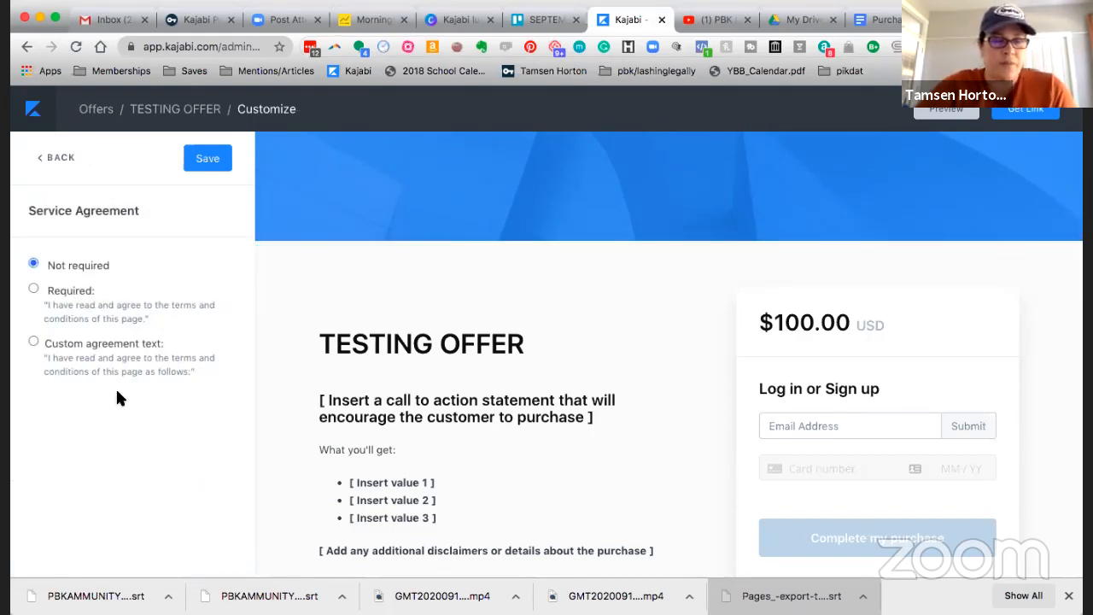
click(33, 342)
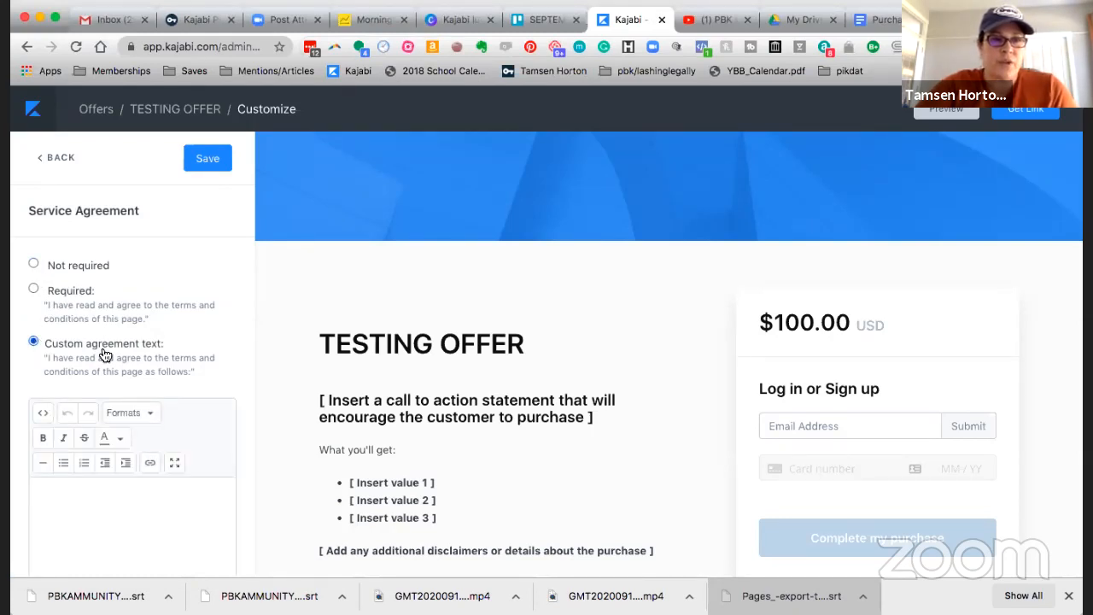
scroll(51, 367, down, 3)
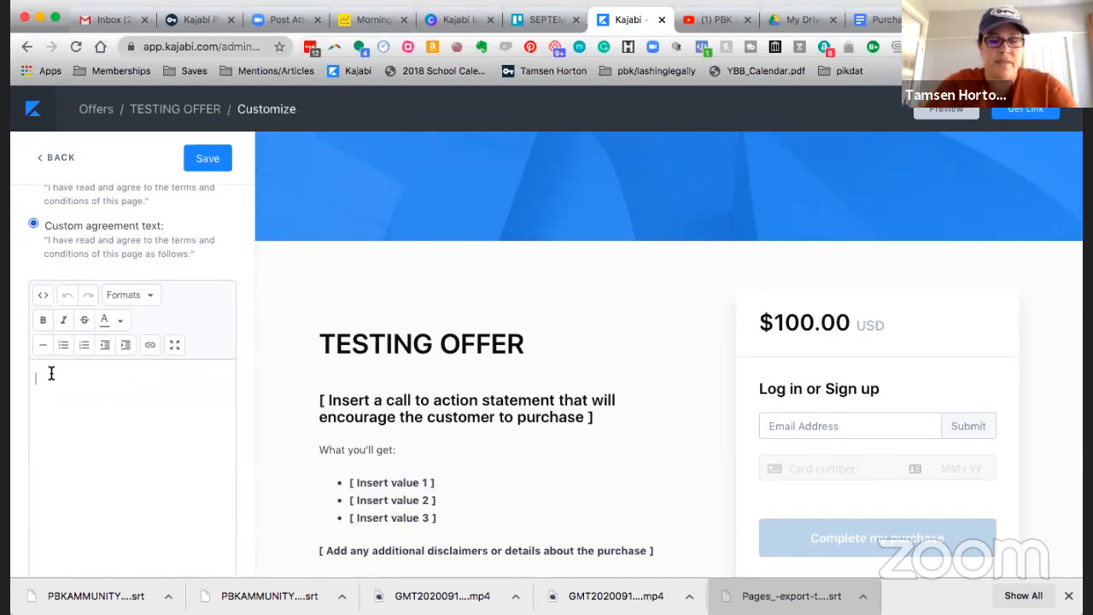
- Write the custom agreement text "When you purchase this offer for ABC product, you agree to these purchase terms."
text(When you p)
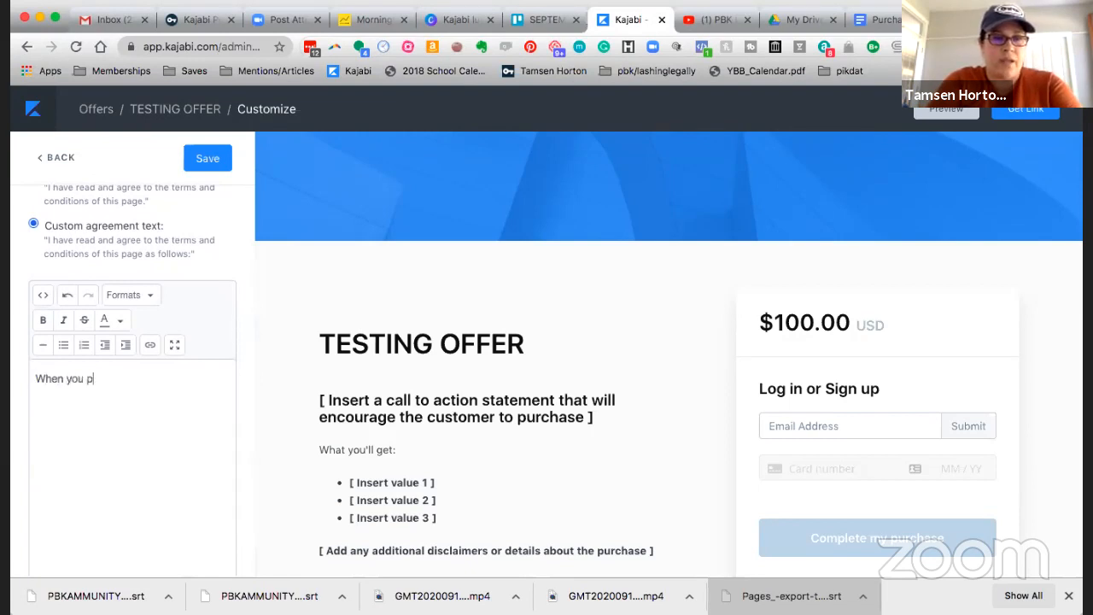
text(urchase this offer)
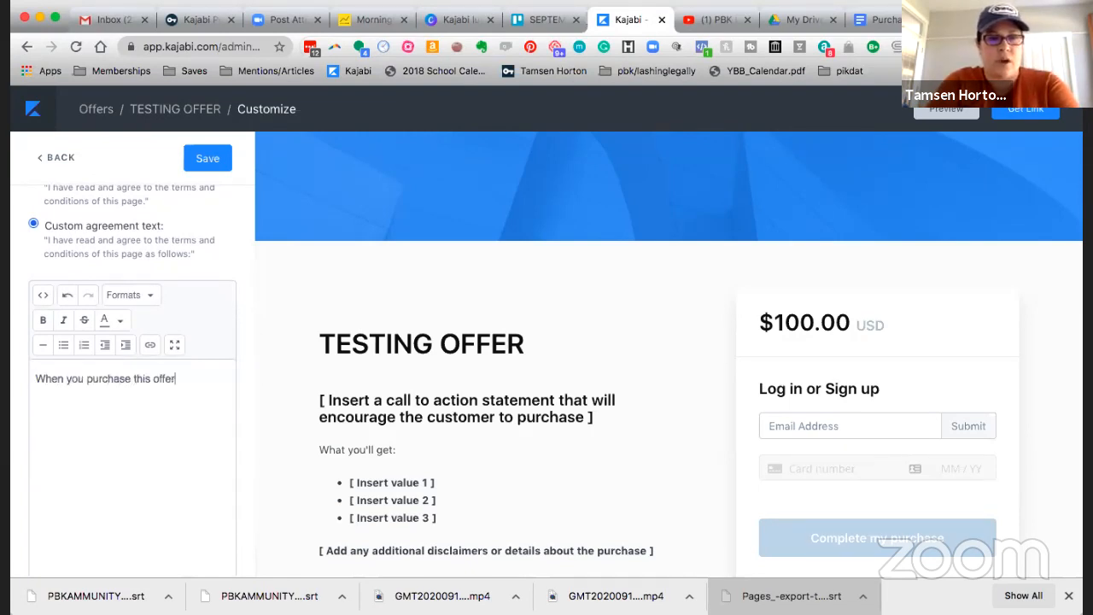
text( for )
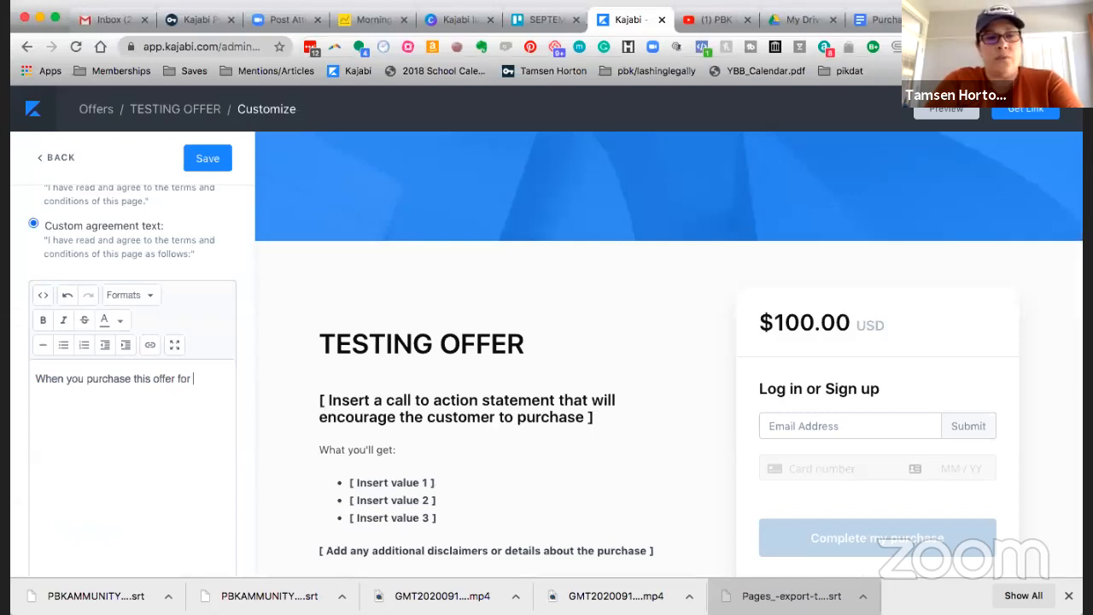
text(ABC product, you)
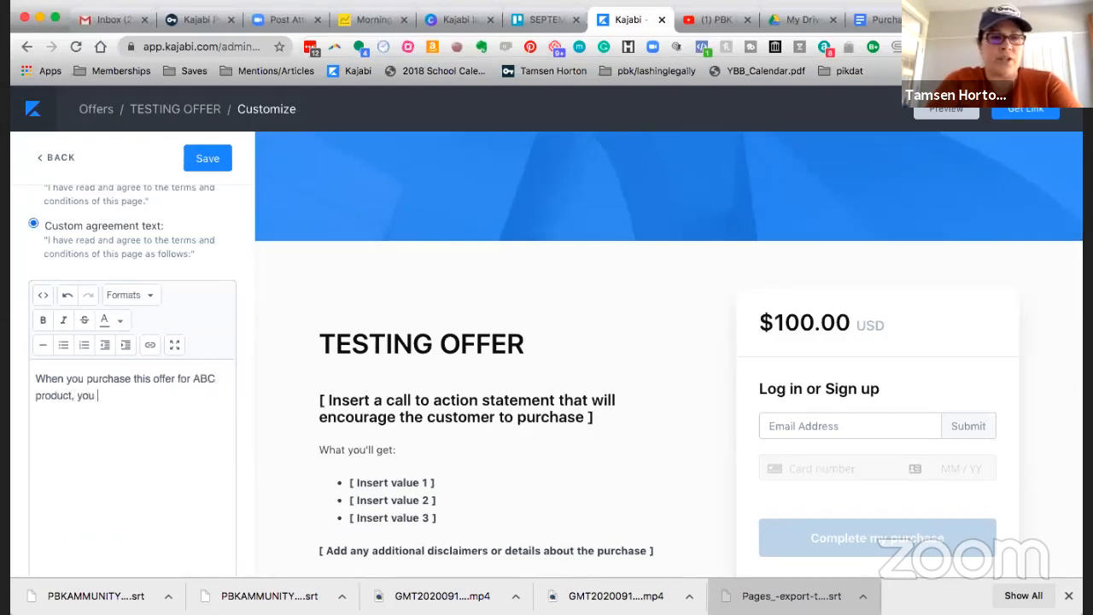
text( agree to these purc)
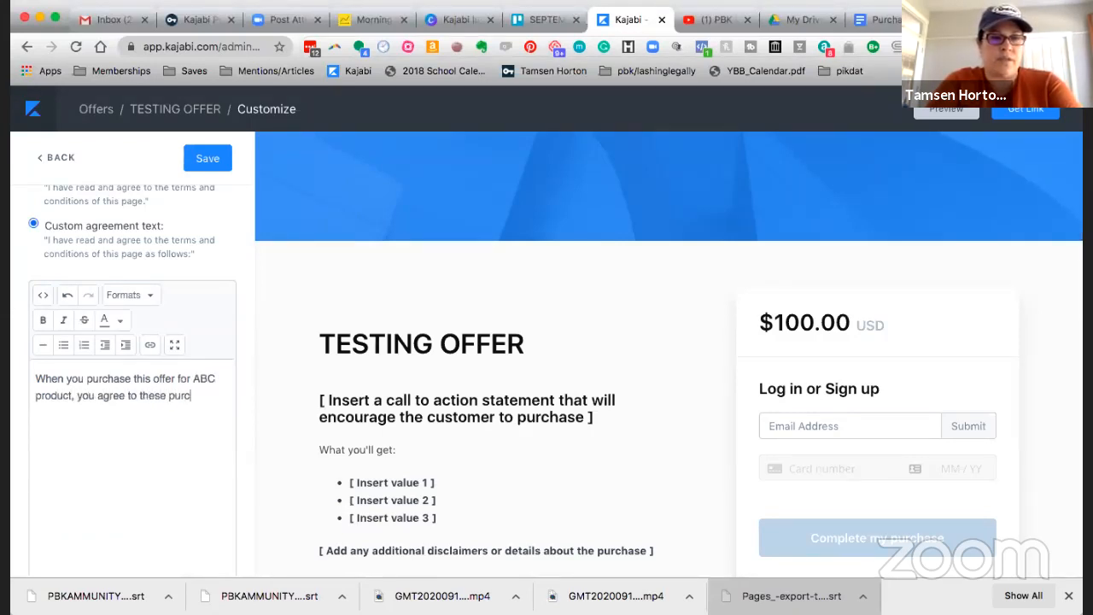
text(hase terms.)
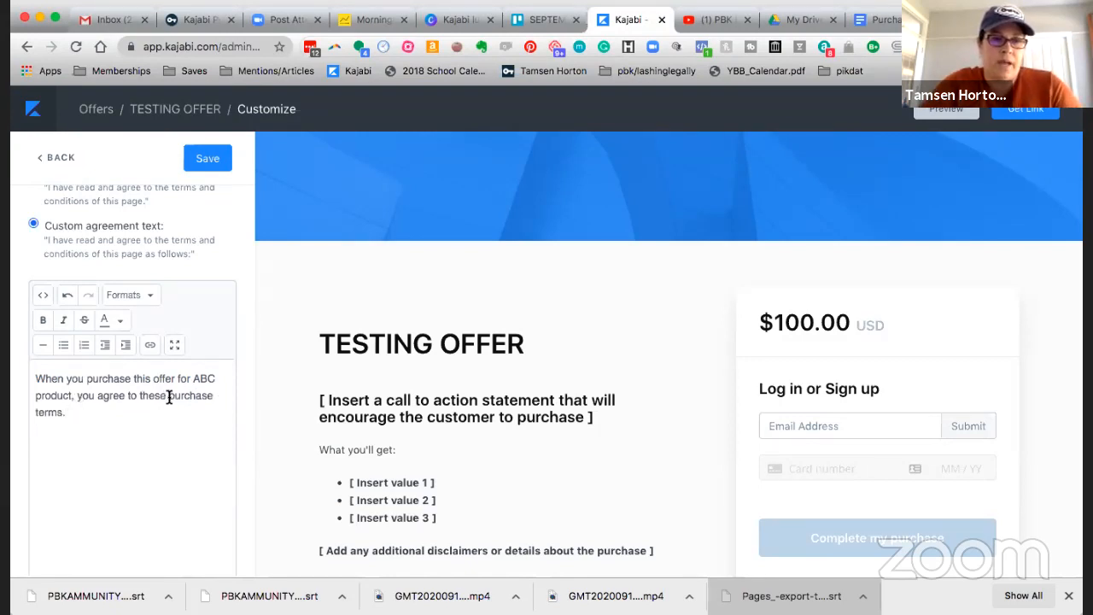
- Link the words "purchase terms." to the copied document URL, targeting a new window, and save the checkout page
drag(168, 397, 197, 407)
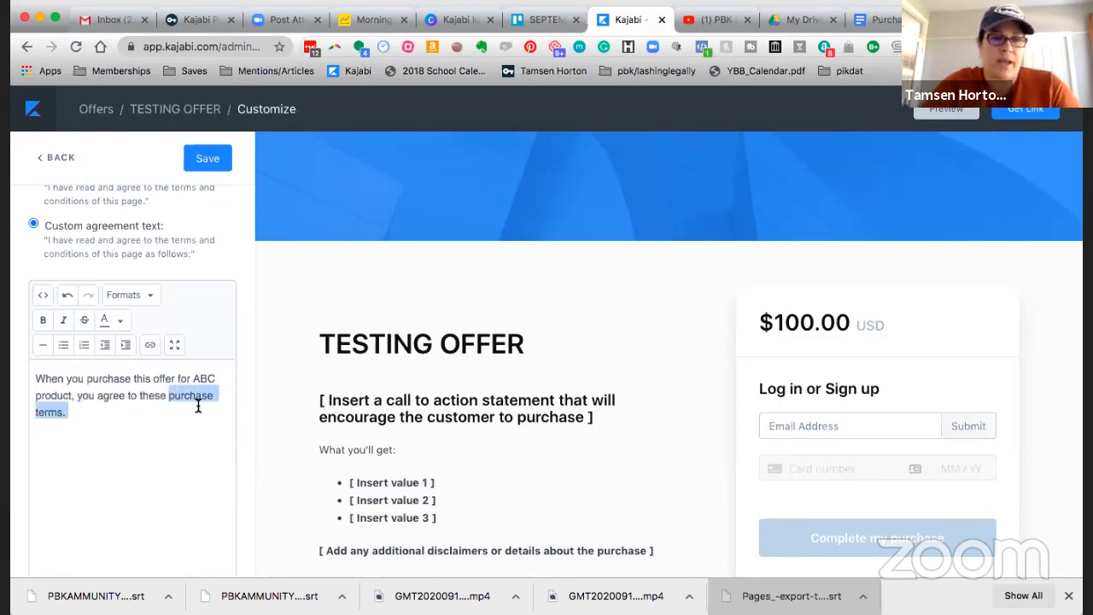
click(147, 344)
key(ctrl+v)
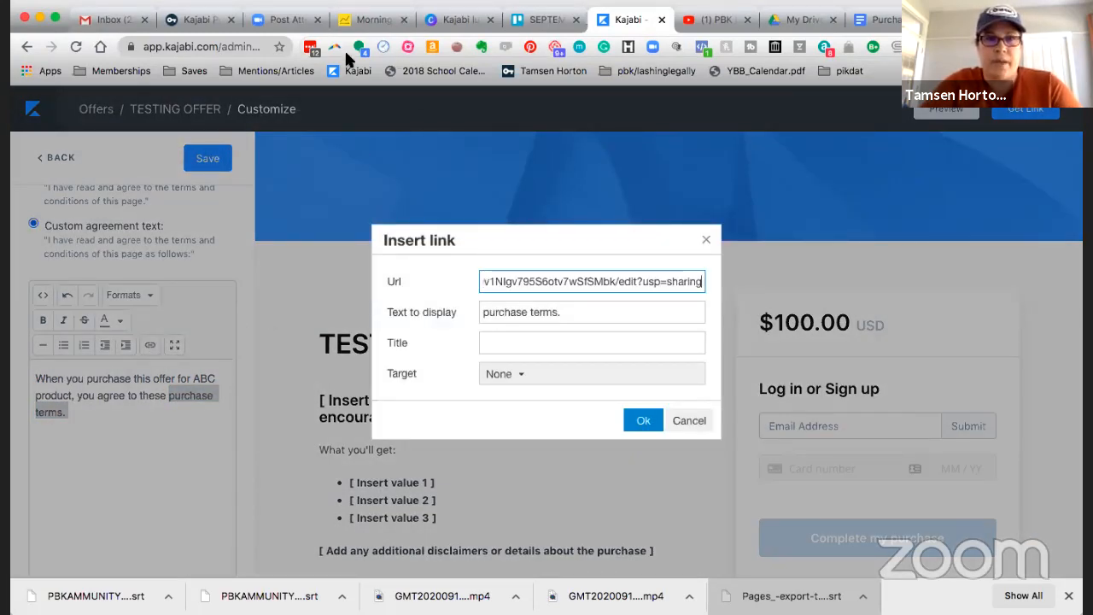
click(517, 374)
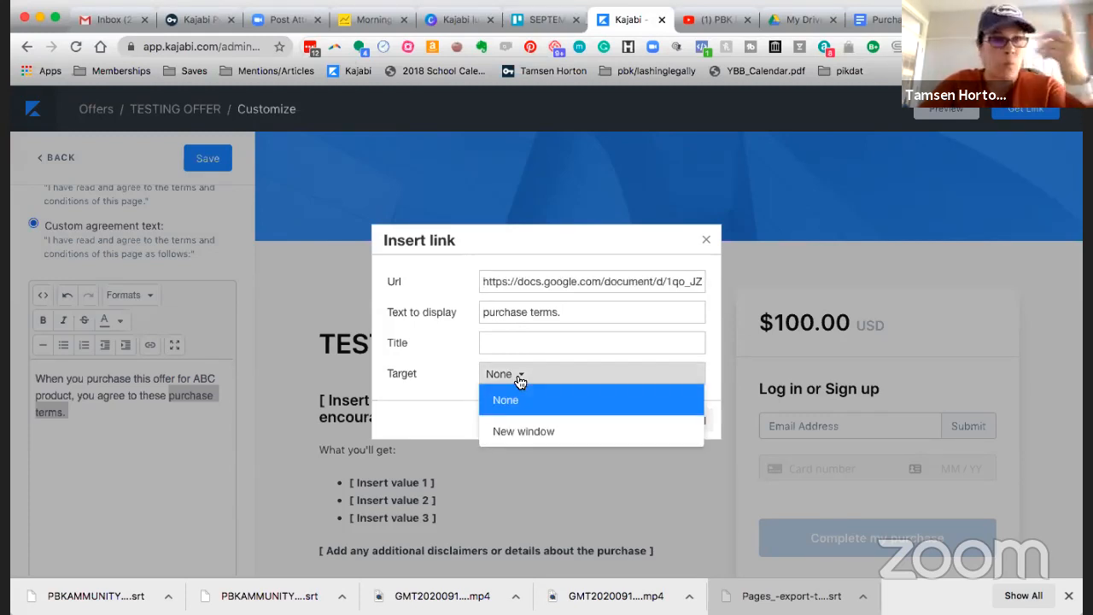
click(528, 434)
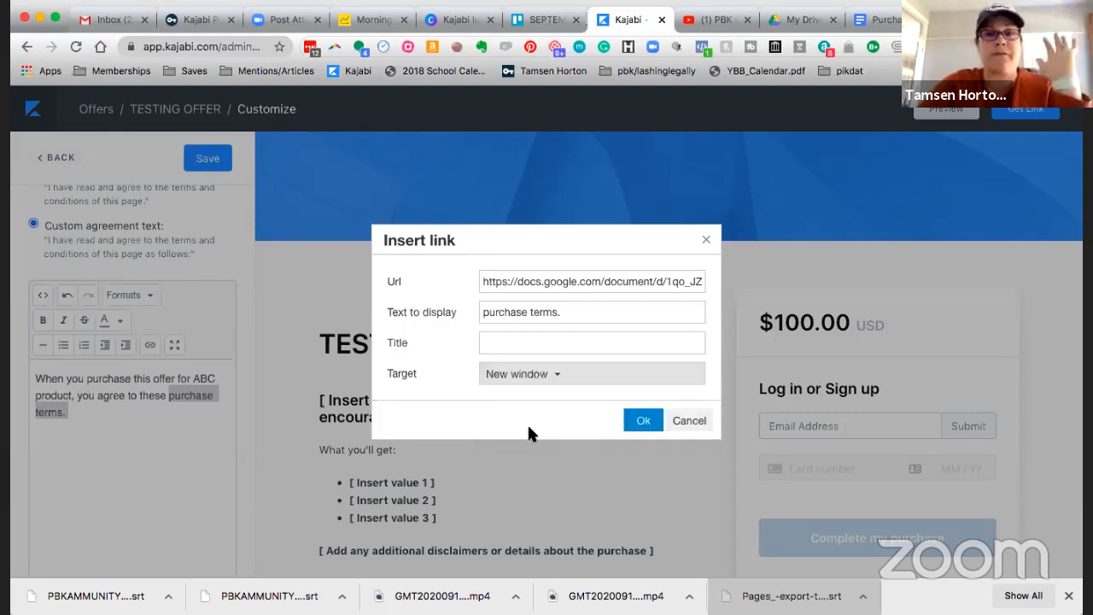
click(643, 422)
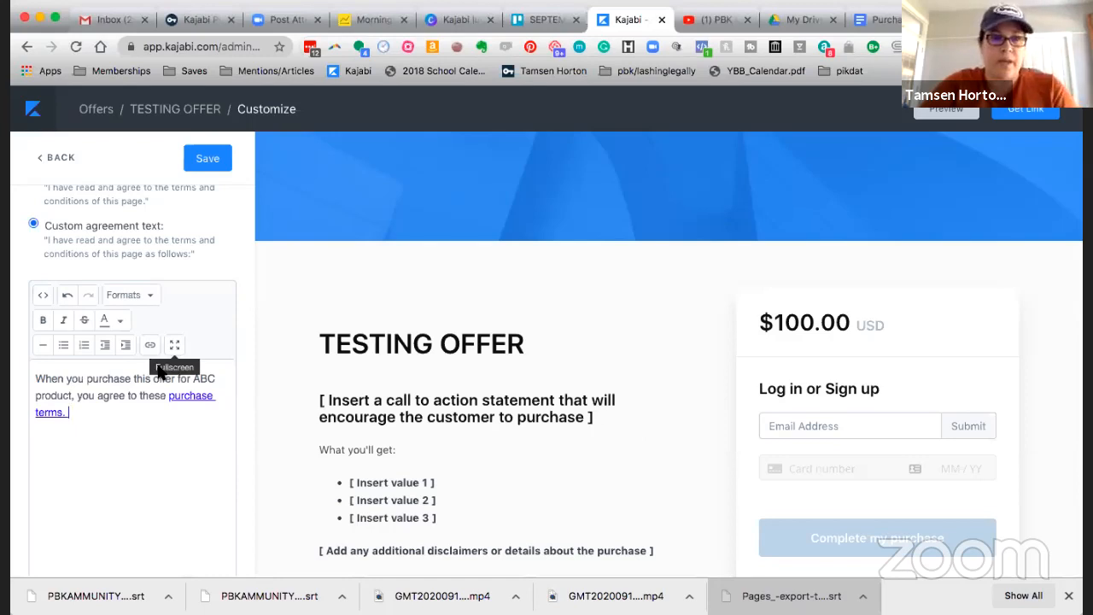
click(206, 164)
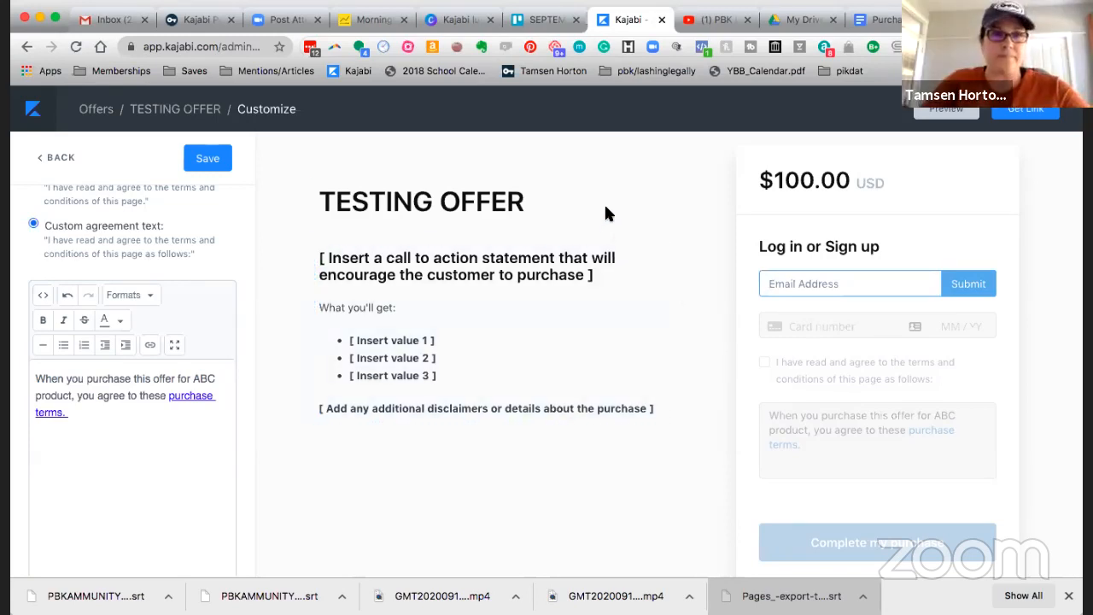
- Leave the checkout editor and review the checkout page opt-in options in the site's checkout settings
click(34, 112)
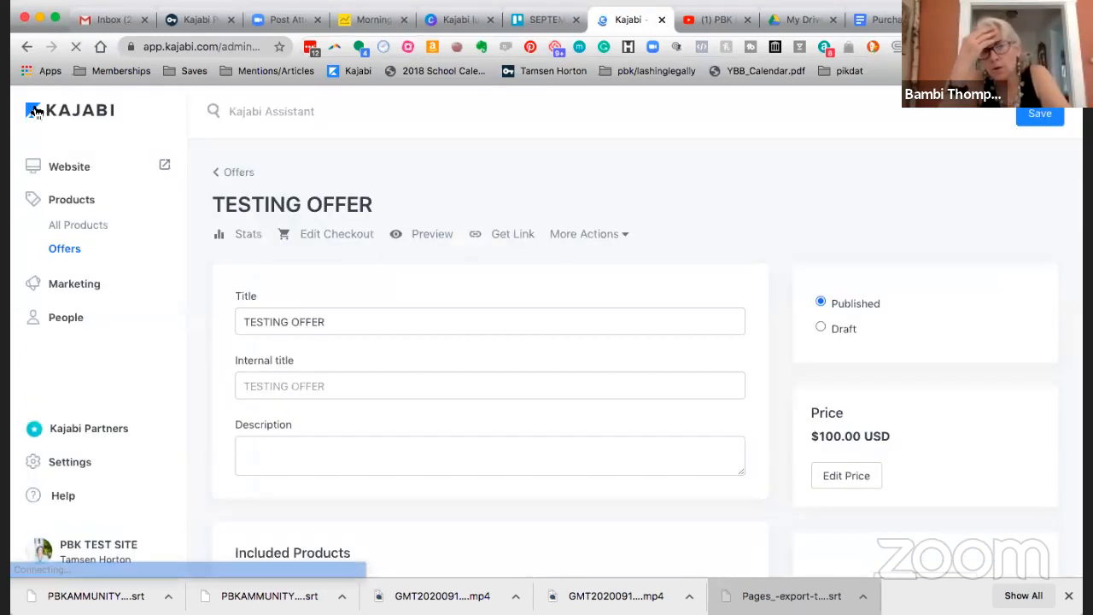
click(77, 463)
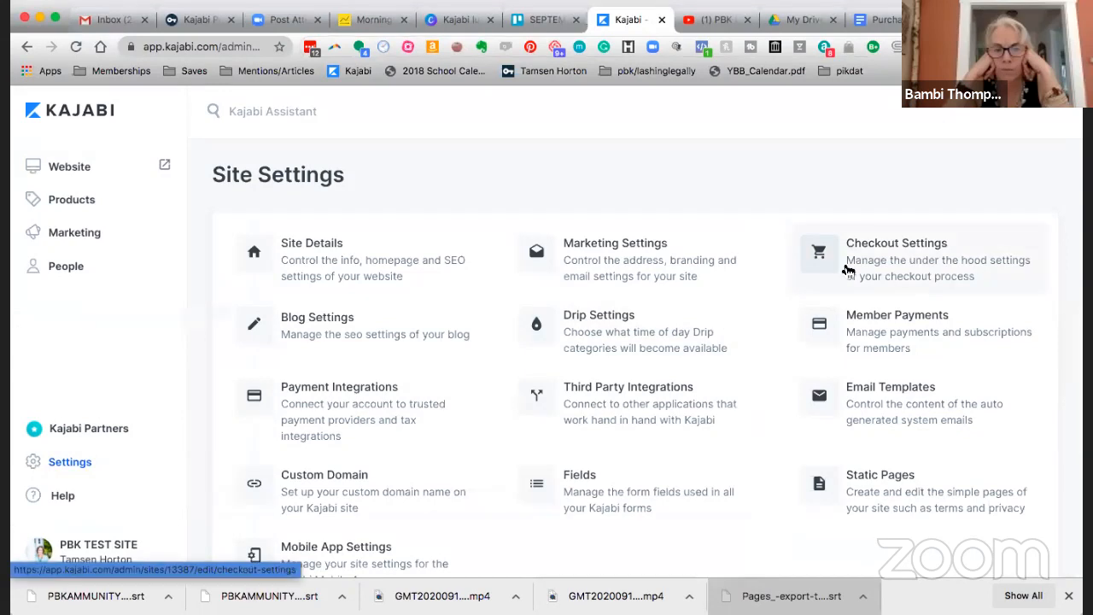
click(885, 261)
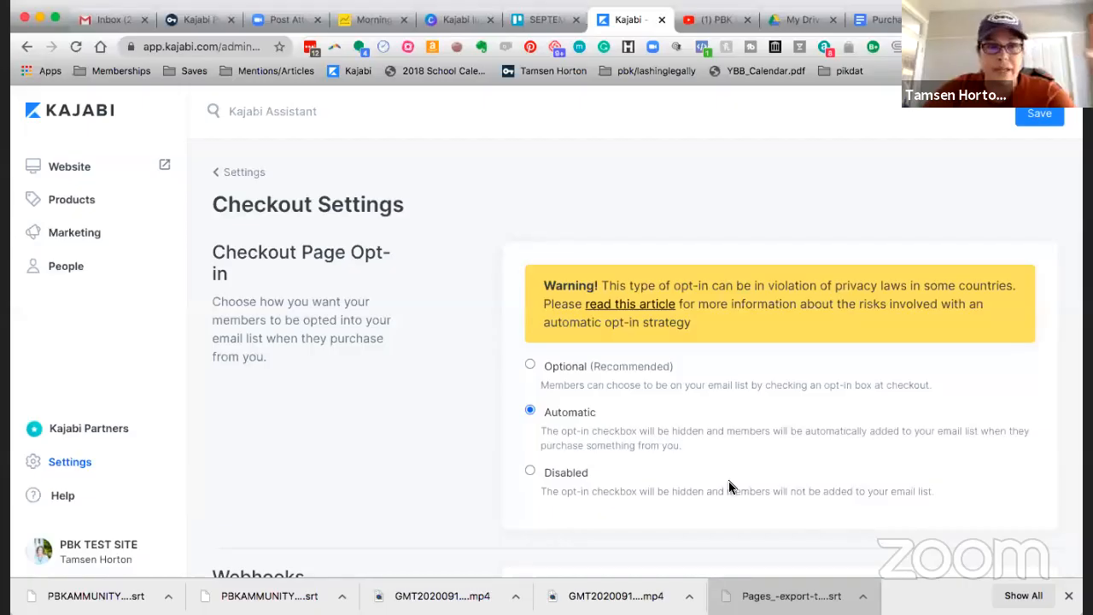
click(80, 237)
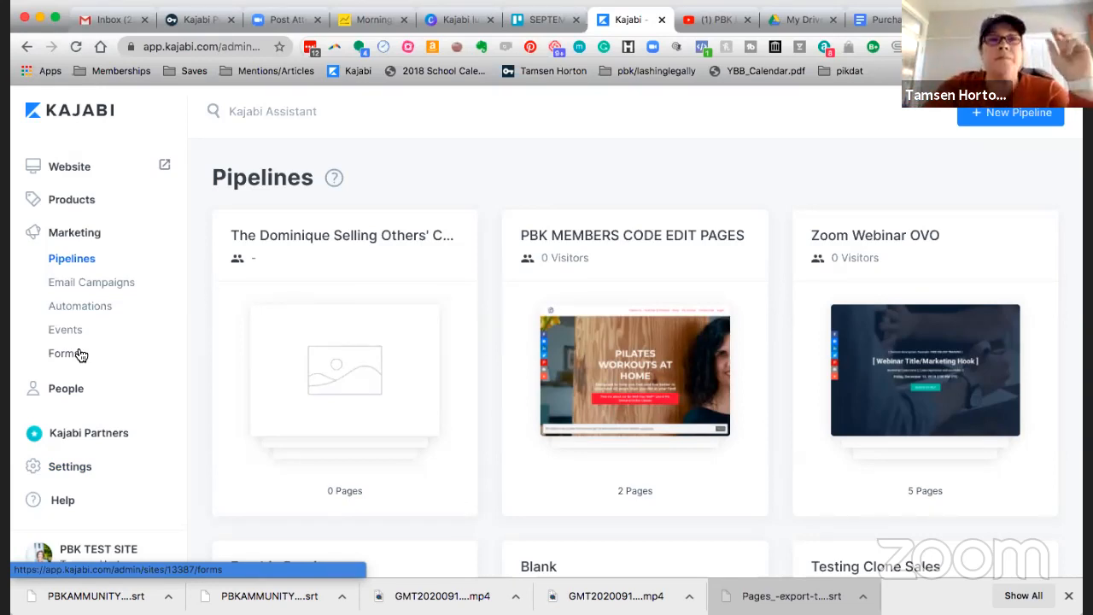
click(71, 202)
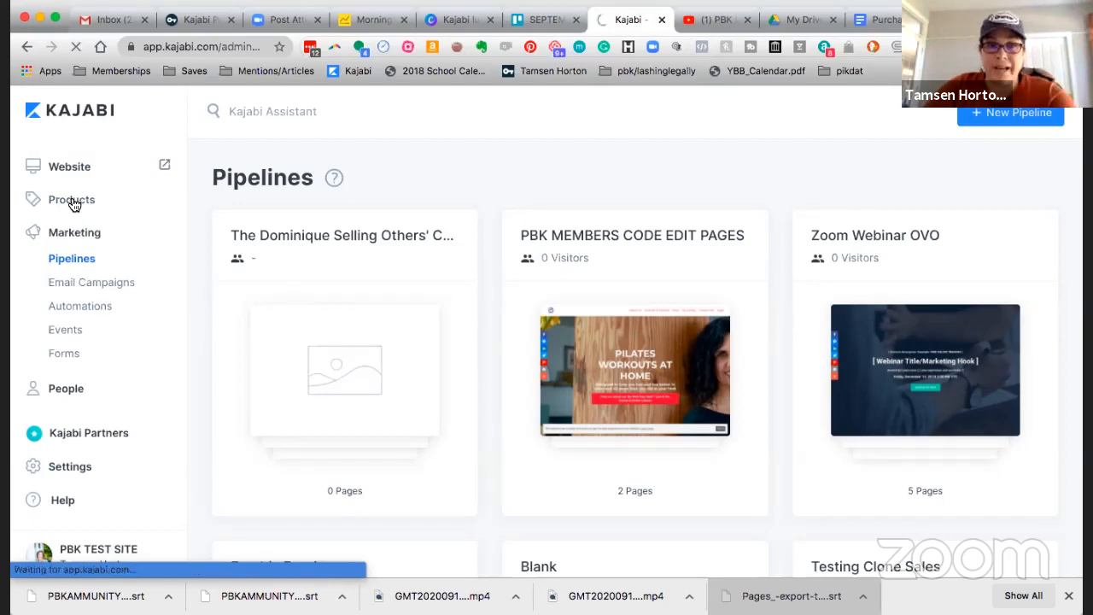
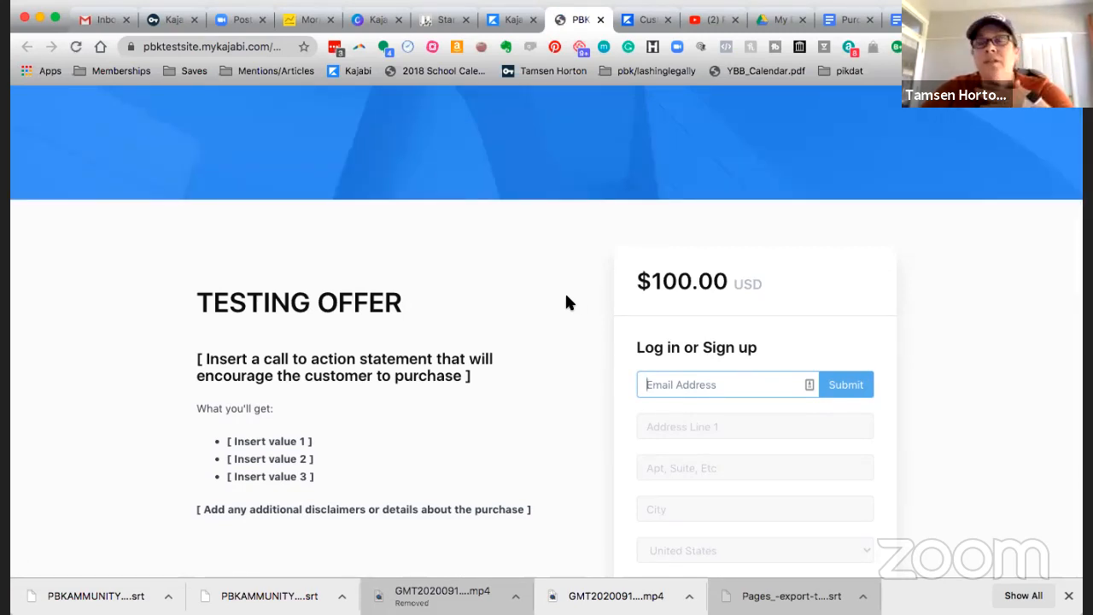
- Enter the customer's email address under Log in or Sign up on the TESTING OFFER checkout page and submit it
scroll(566, 303, down, 1)
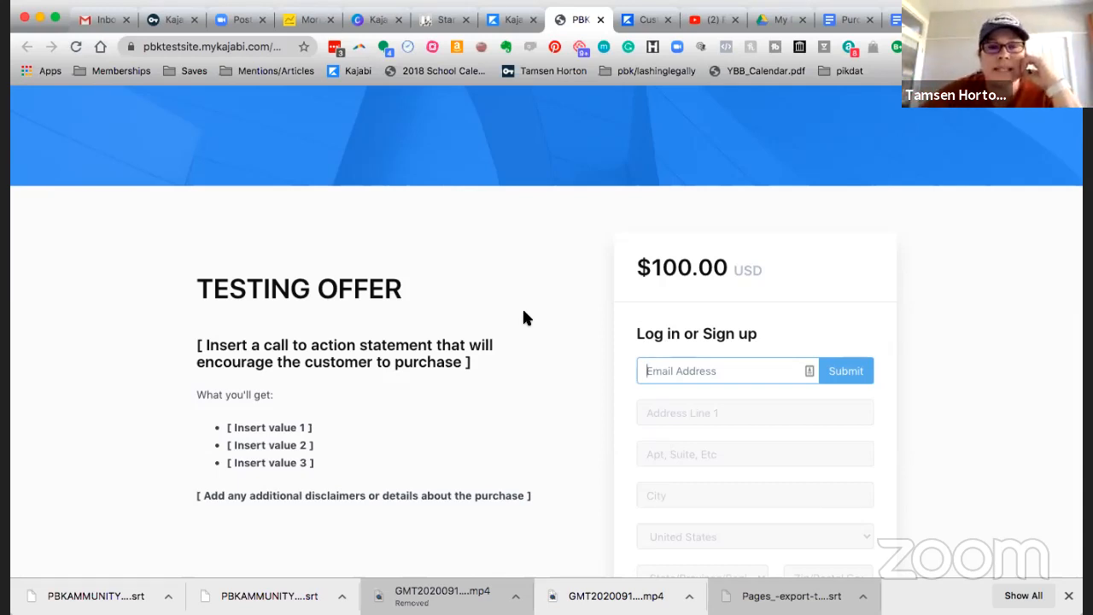
scroll(524, 318, down, 1)
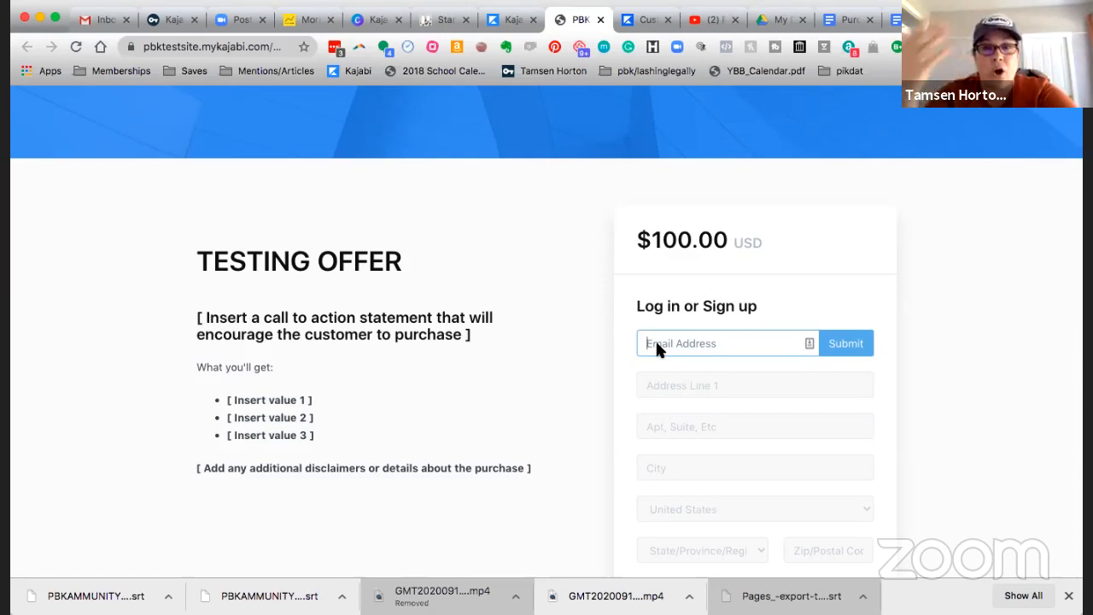
scroll(686, 353, down, 2)
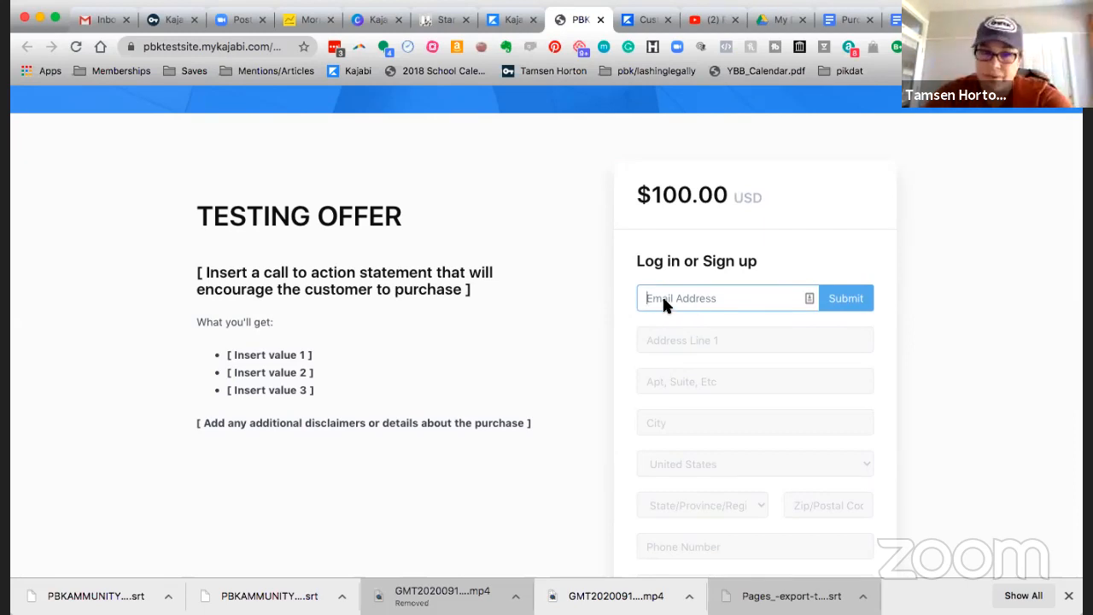
text(tamsen)
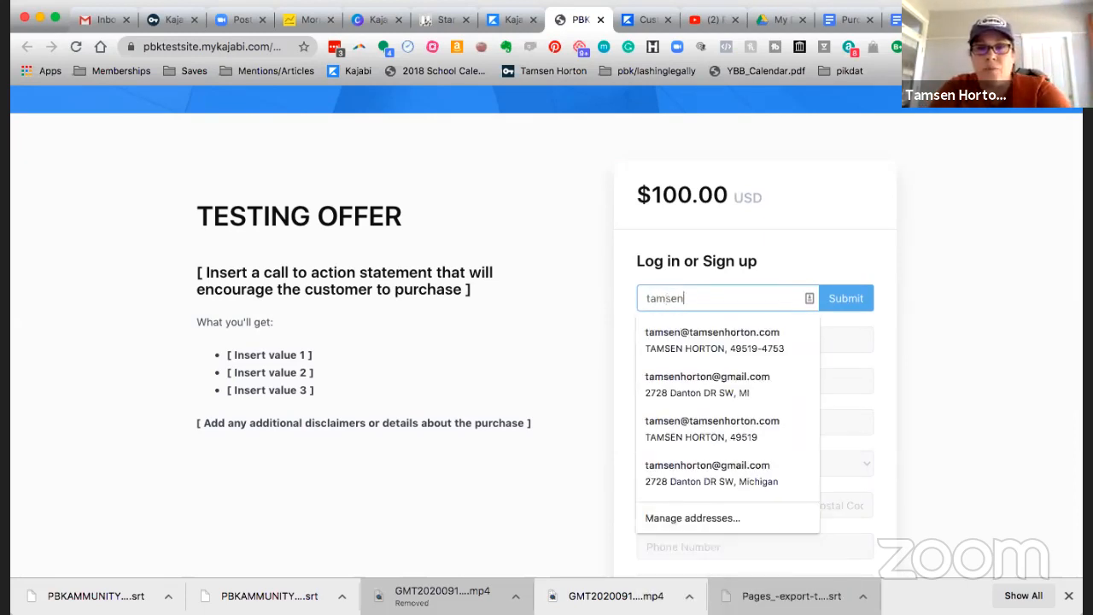
click(671, 335)
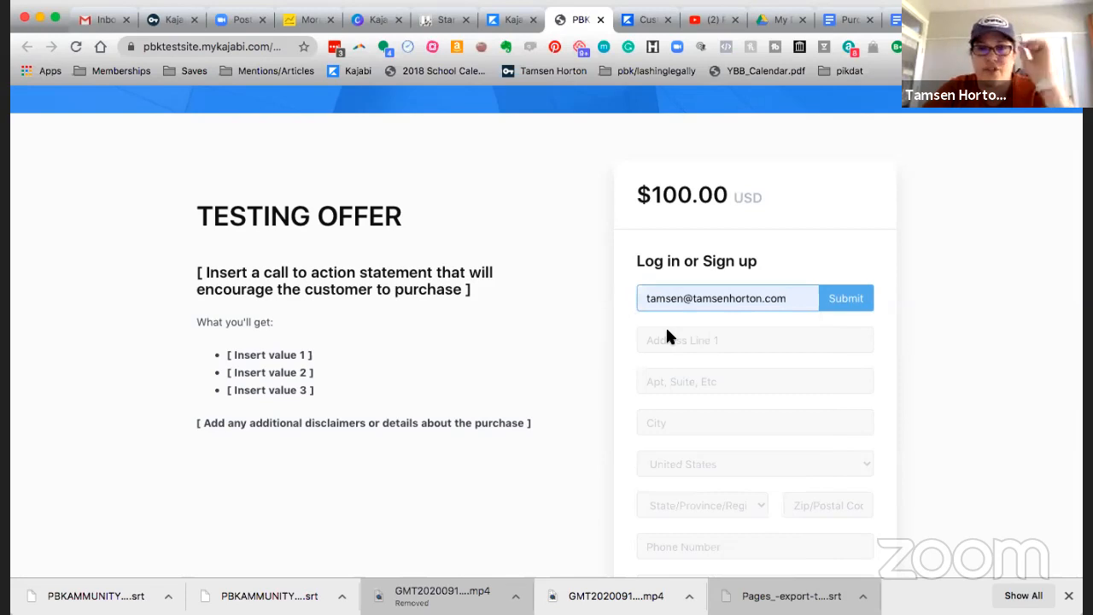
click(857, 298)
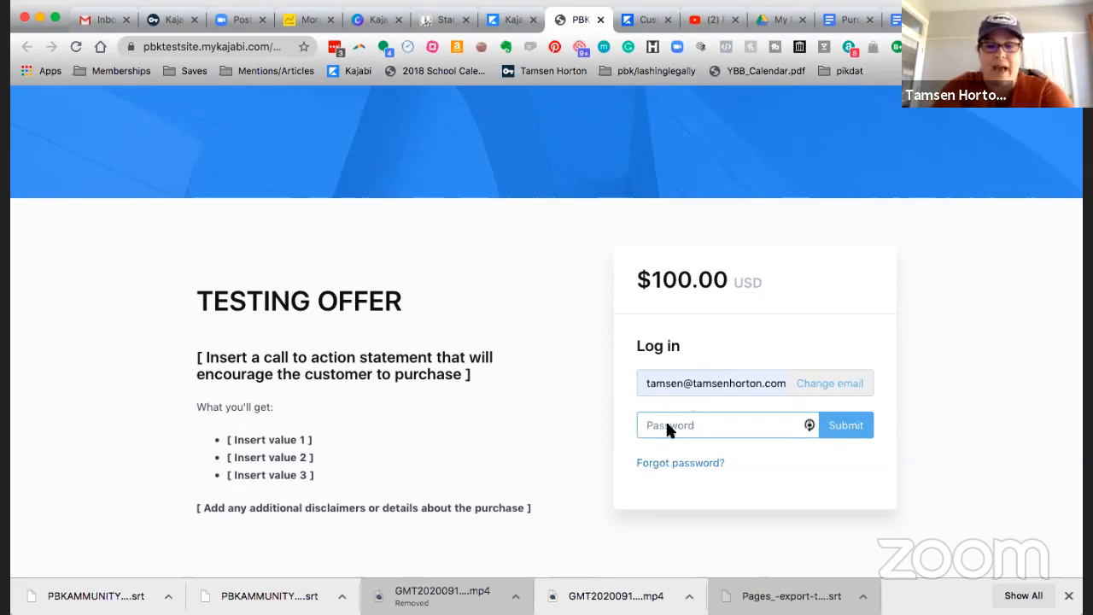
- Enter the account password in the checkout login form and log in
text(•••)
key(BackSpace)
key(BackSpace)
key(BackSpace)
text(••••••••)
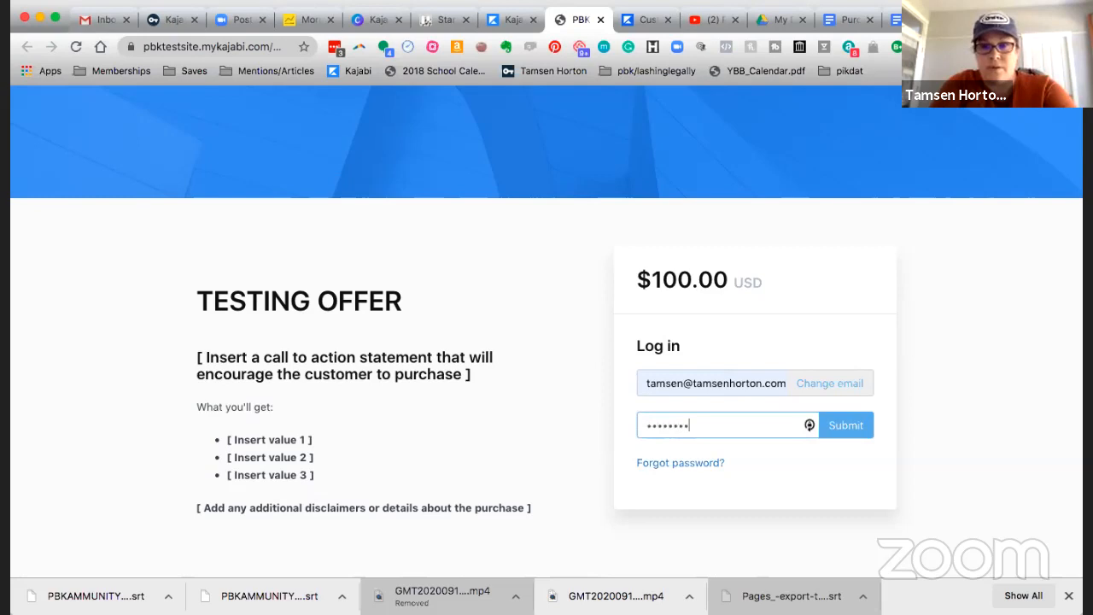
key(Return)
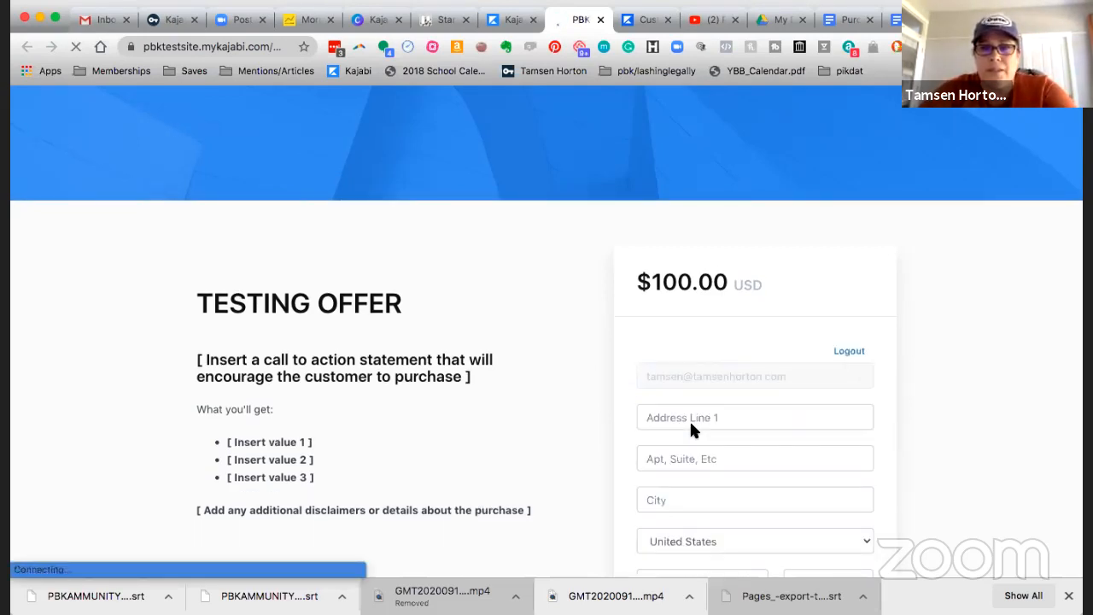
- Decline the LastPass password update and log out of the checkout form
scroll(690, 420, down, 4)
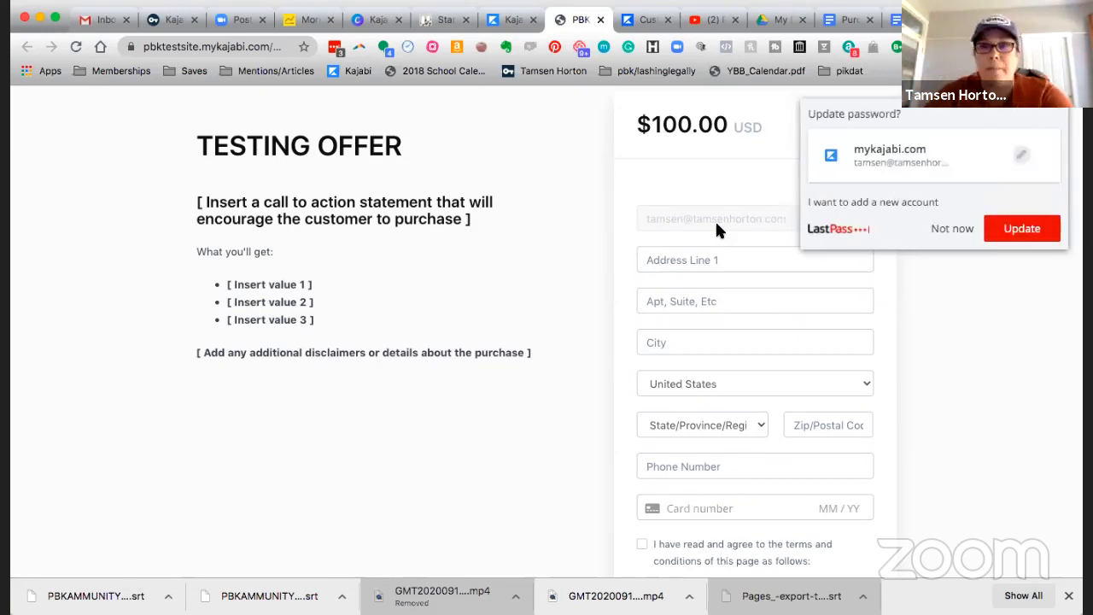
click(955, 223)
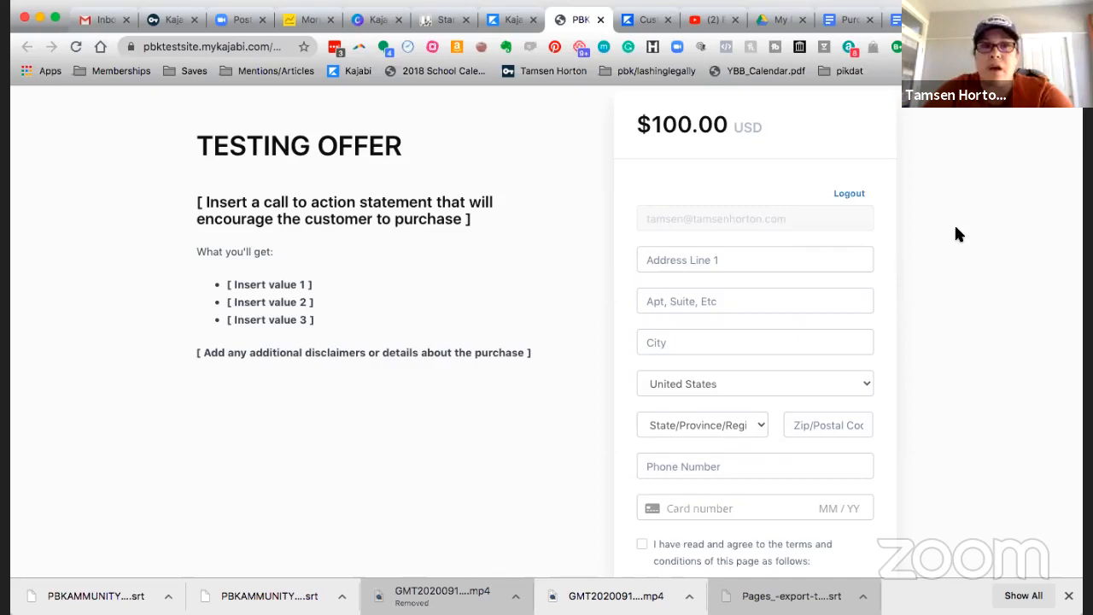
click(850, 194)
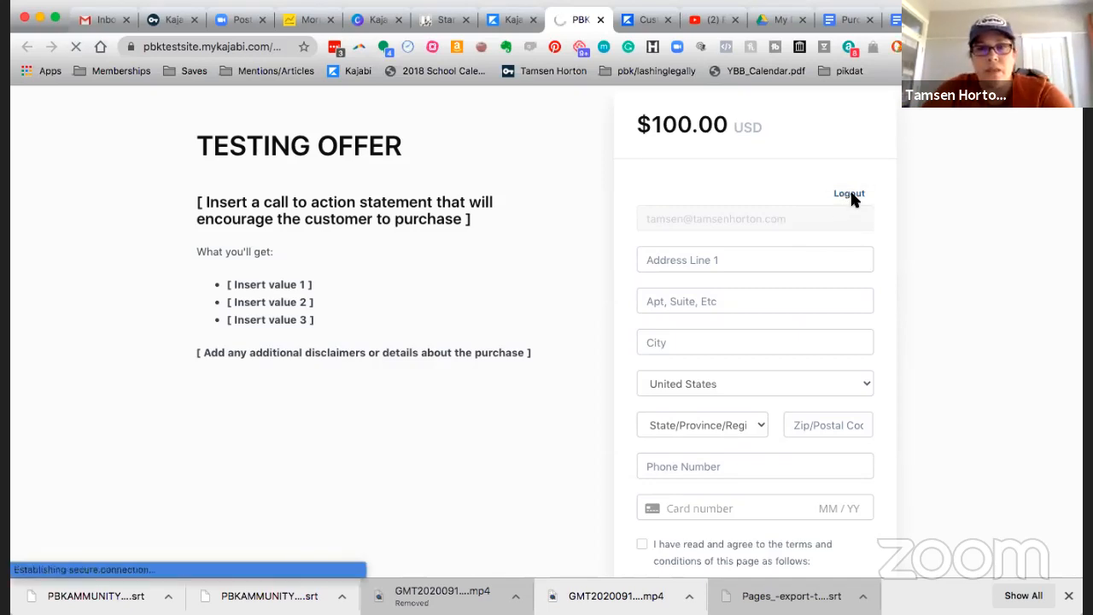